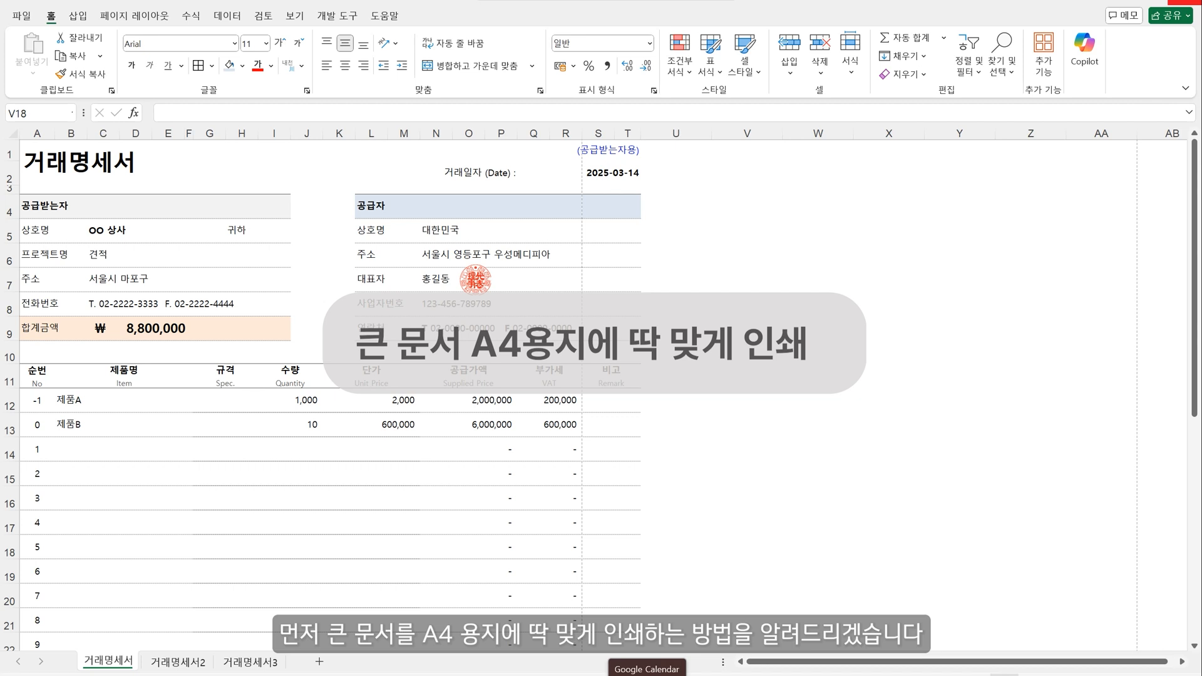
# - Open the print preview of the 거래명세서 sheet and view its second page
pyautogui.hotkey('ctrl', 'p')
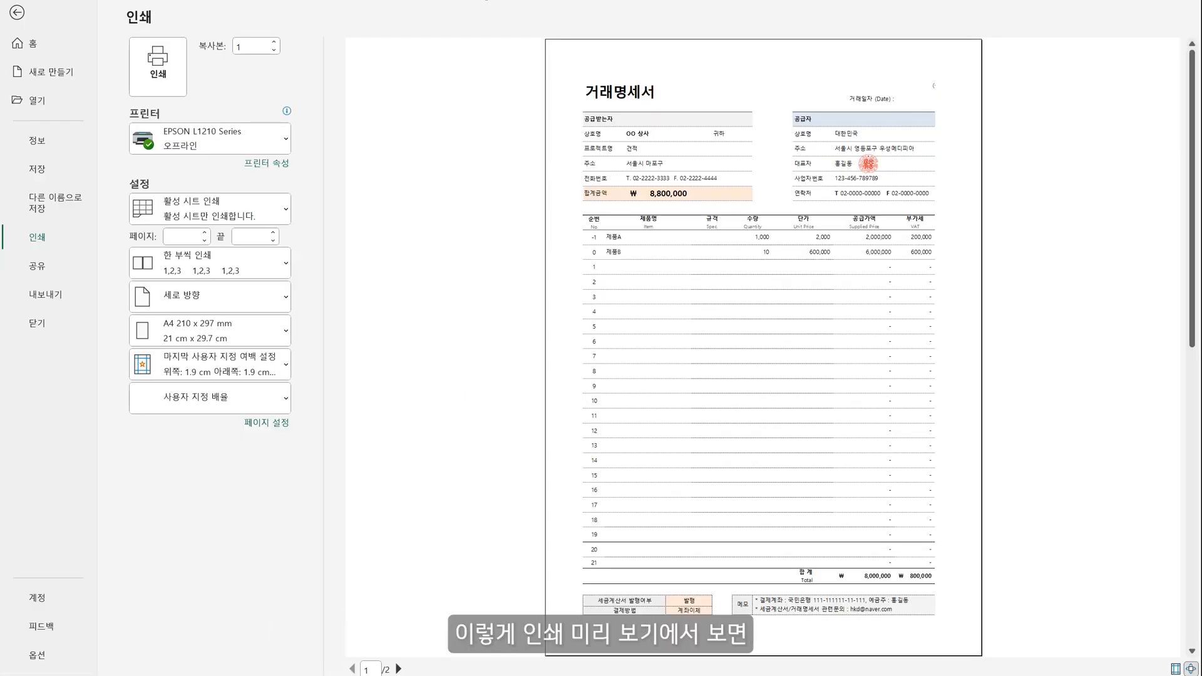
pyautogui.click(399, 670)
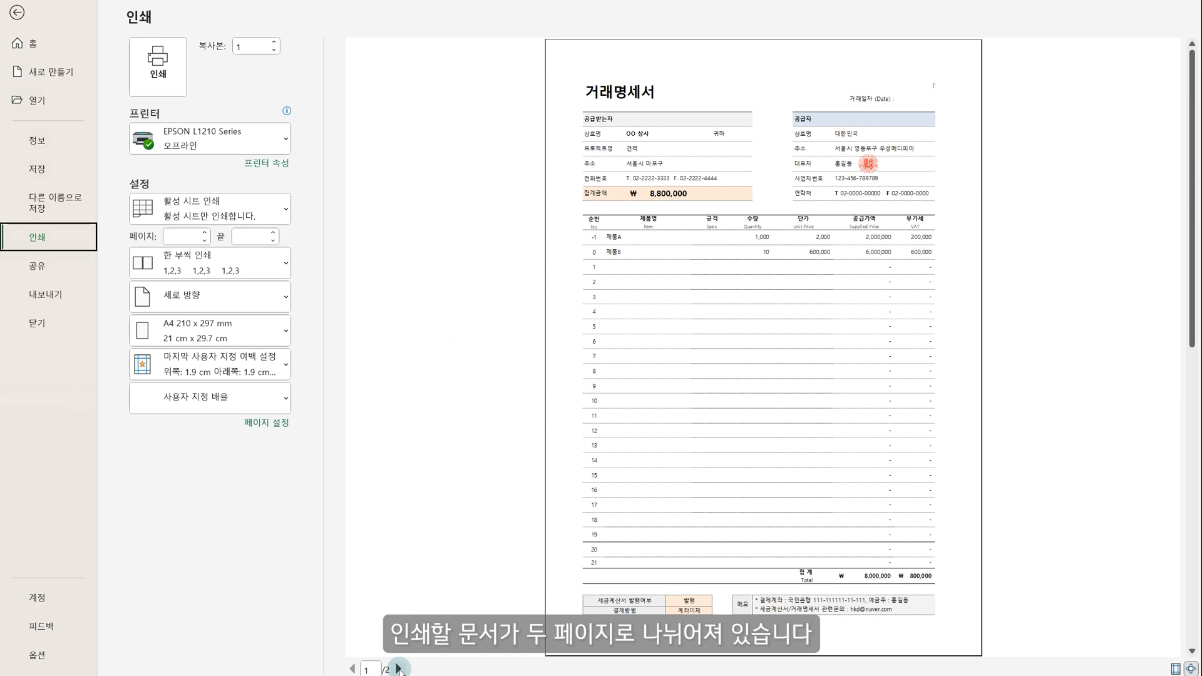
pyautogui.click(399, 669)
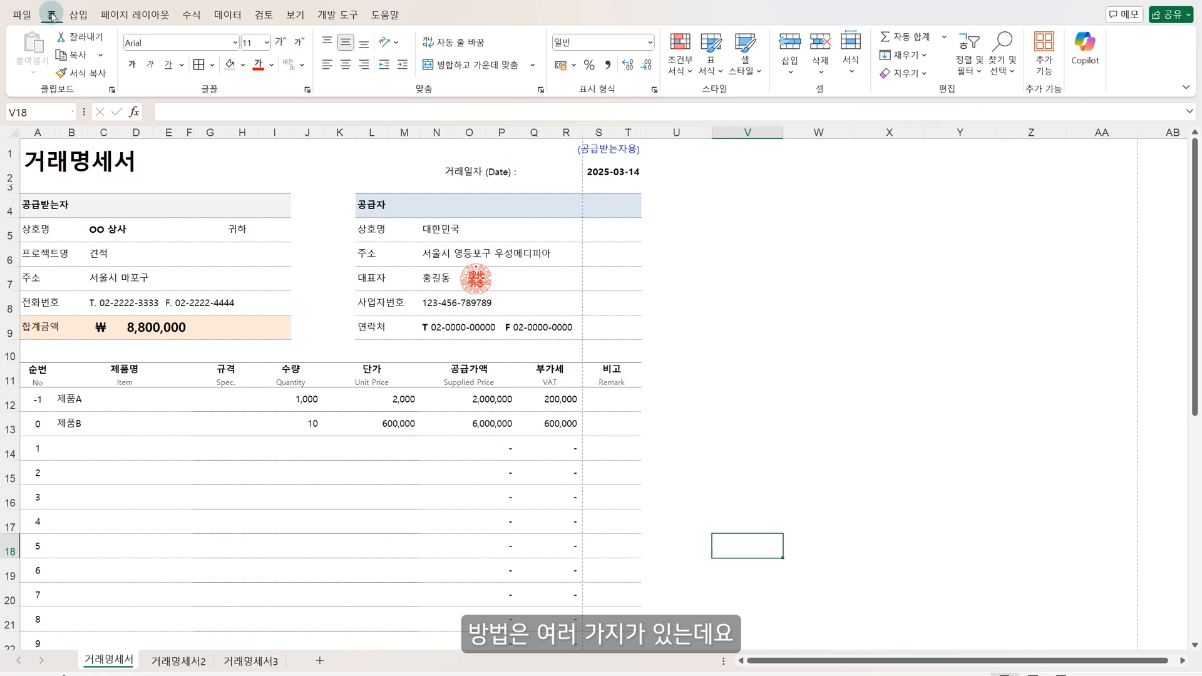
# - Switch to Page Break Preview and move the vertical page break to the outer edge of column T
pyautogui.click(297, 17)
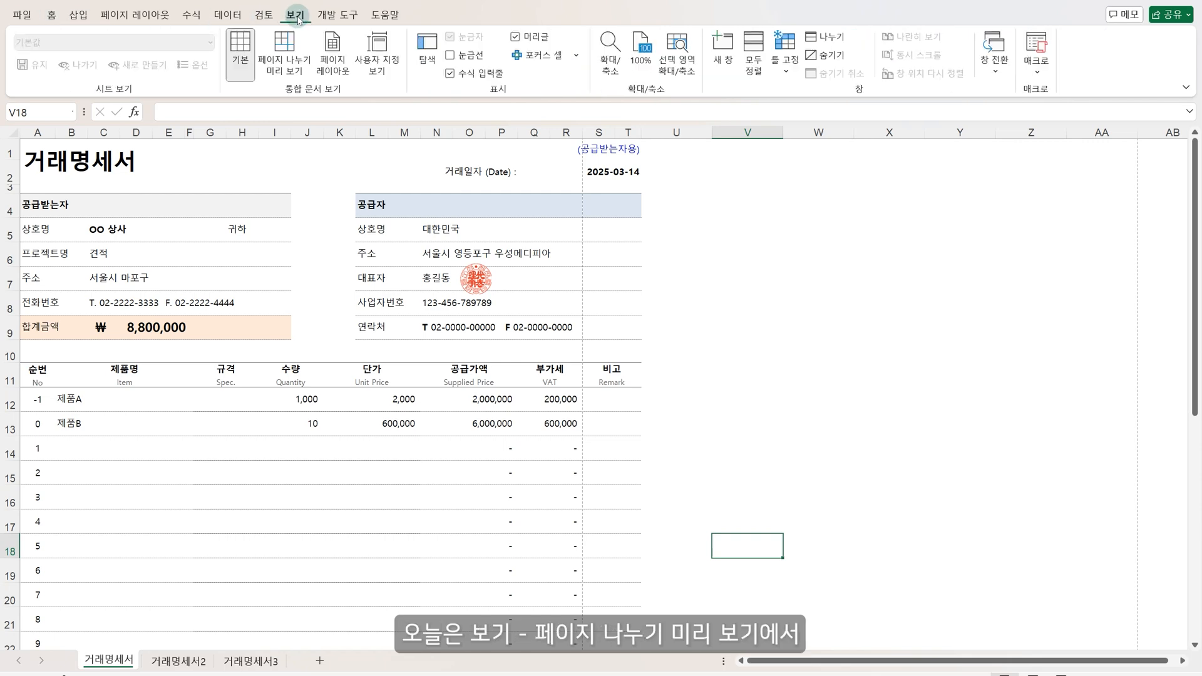
pyautogui.click(298, 57)
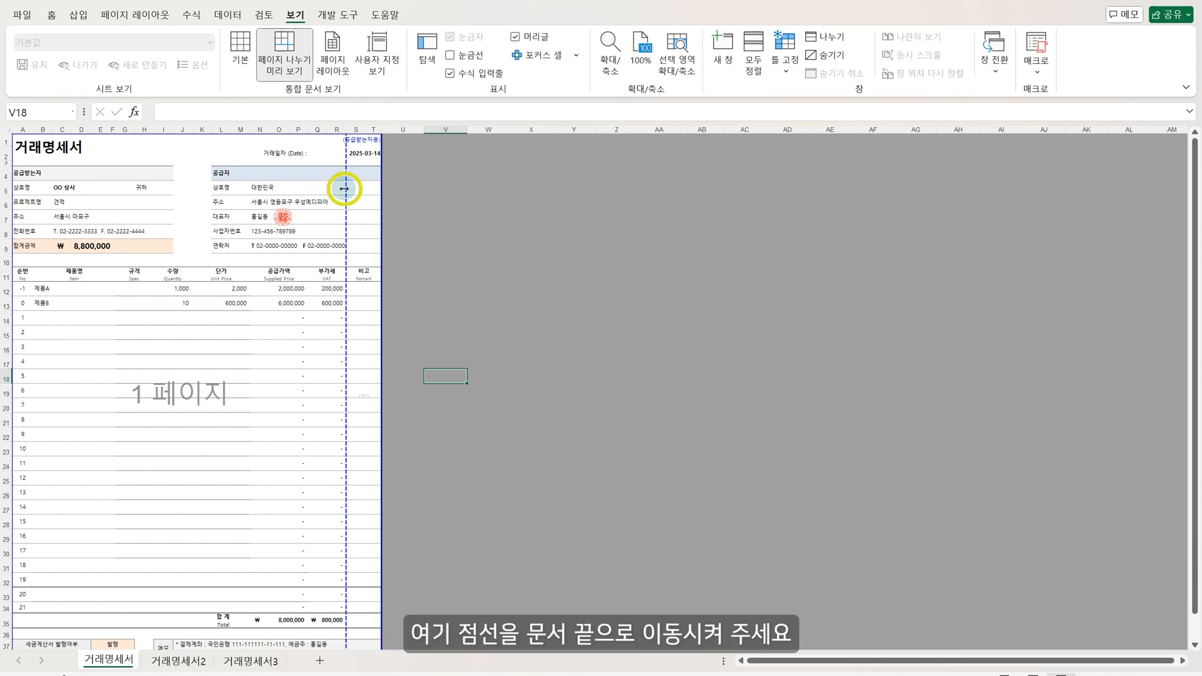
pyautogui.moveTo(344, 188); pyautogui.dragTo(379, 180)
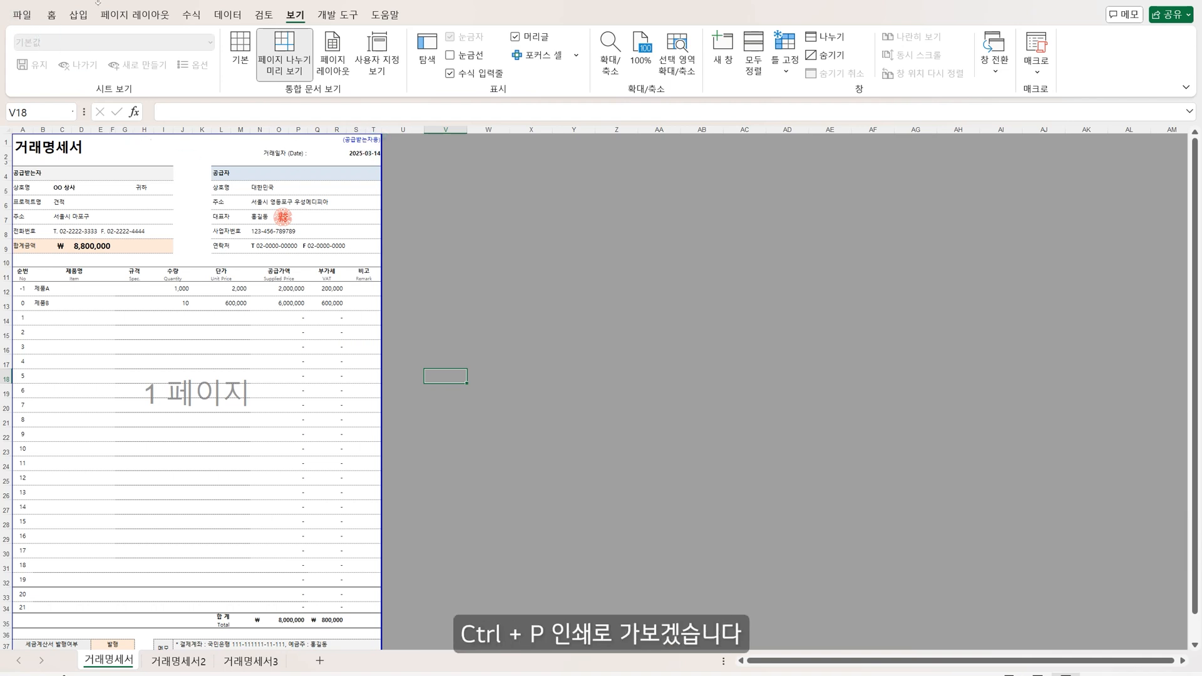
# - Open the print preview and center the sheet horizontally on the page in the page setup margins
pyautogui.hotkey('ctrl', 'p')
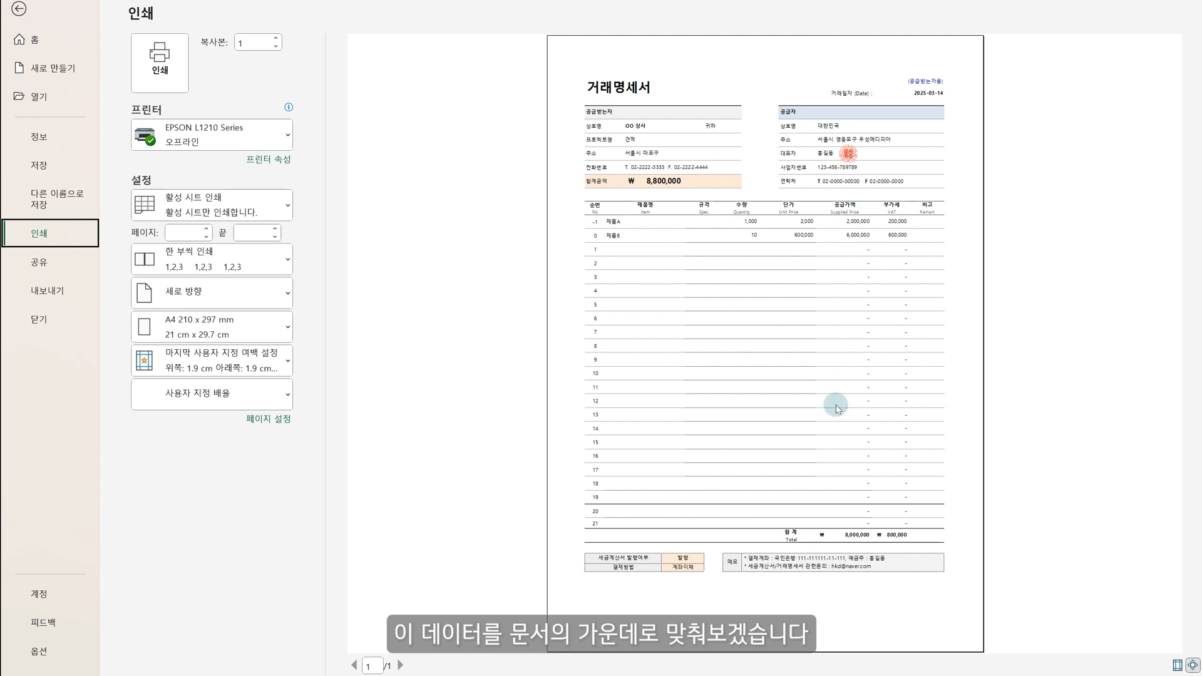
pyautogui.click(269, 420)
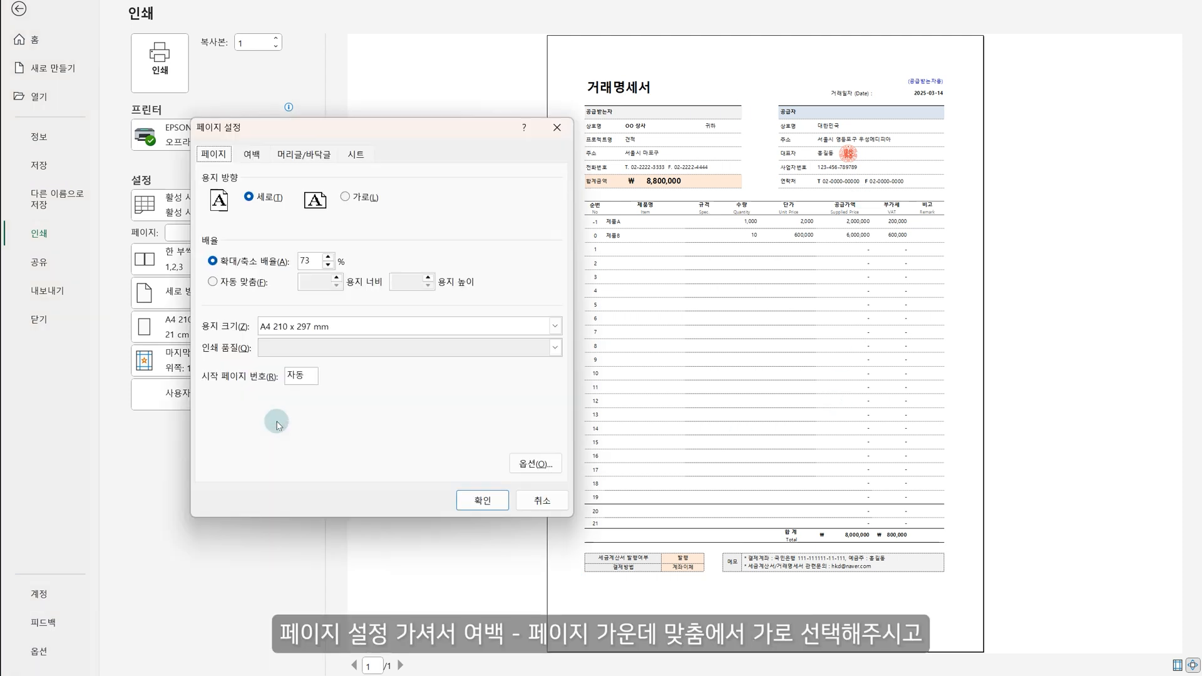
pyautogui.click(251, 154)
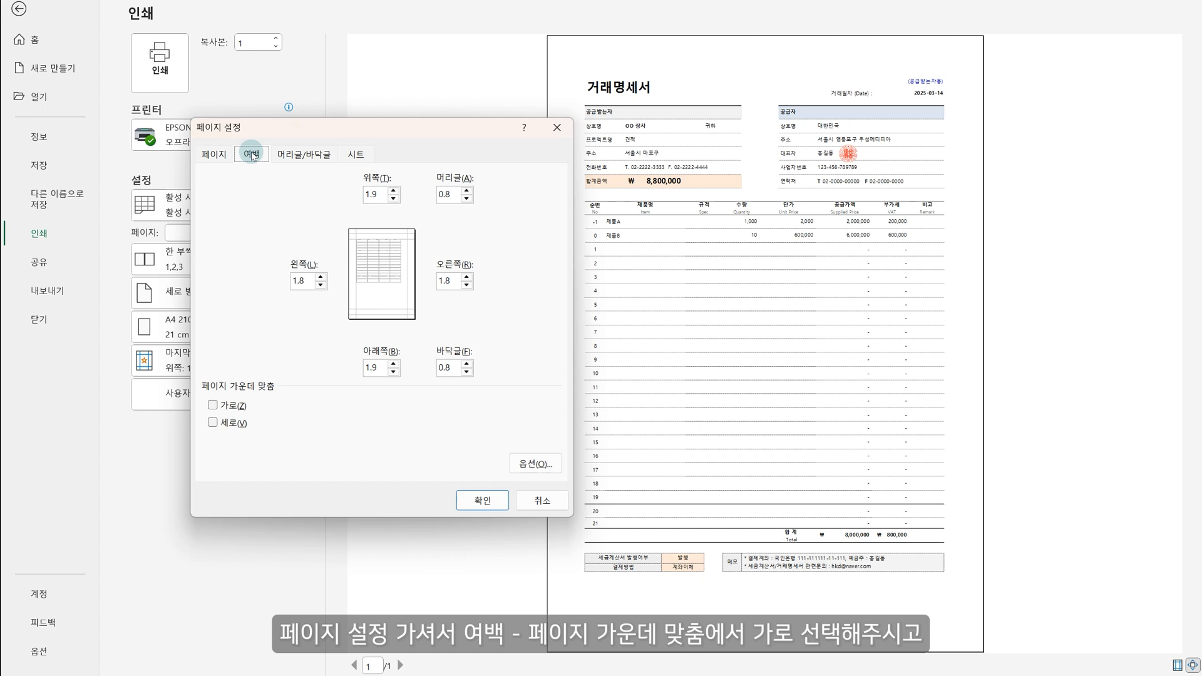
pyautogui.click(215, 406)
pyautogui.click(486, 502)
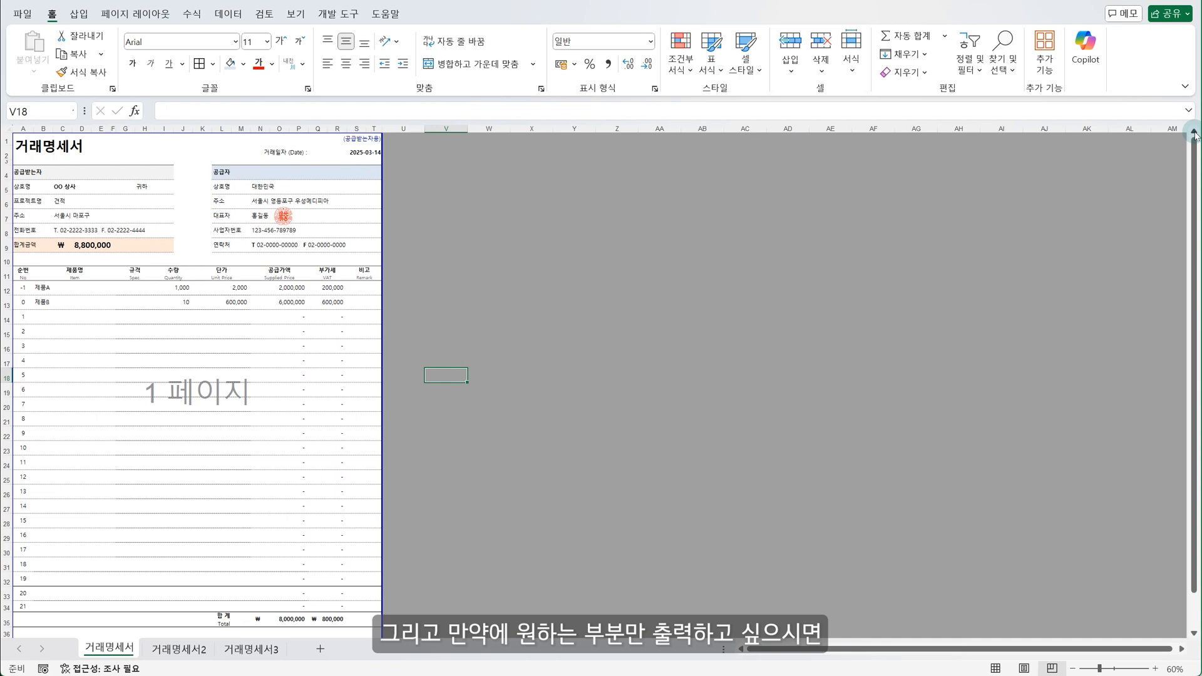
# - Limit the print area to the item table, from its header row through the total row, and open the print preview
pyautogui.scroll(-1, 381, 389)
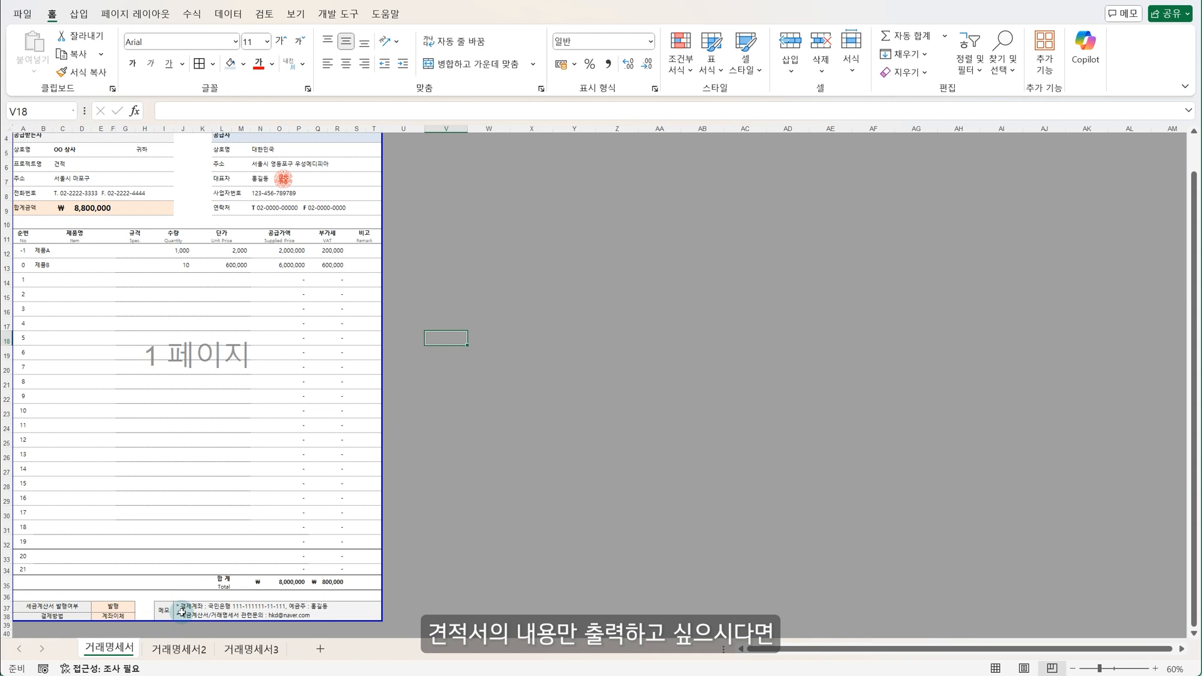
pyautogui.moveTo(180, 620); pyautogui.dragTo(181, 589)
pyautogui.scroll(1, 246, 450)
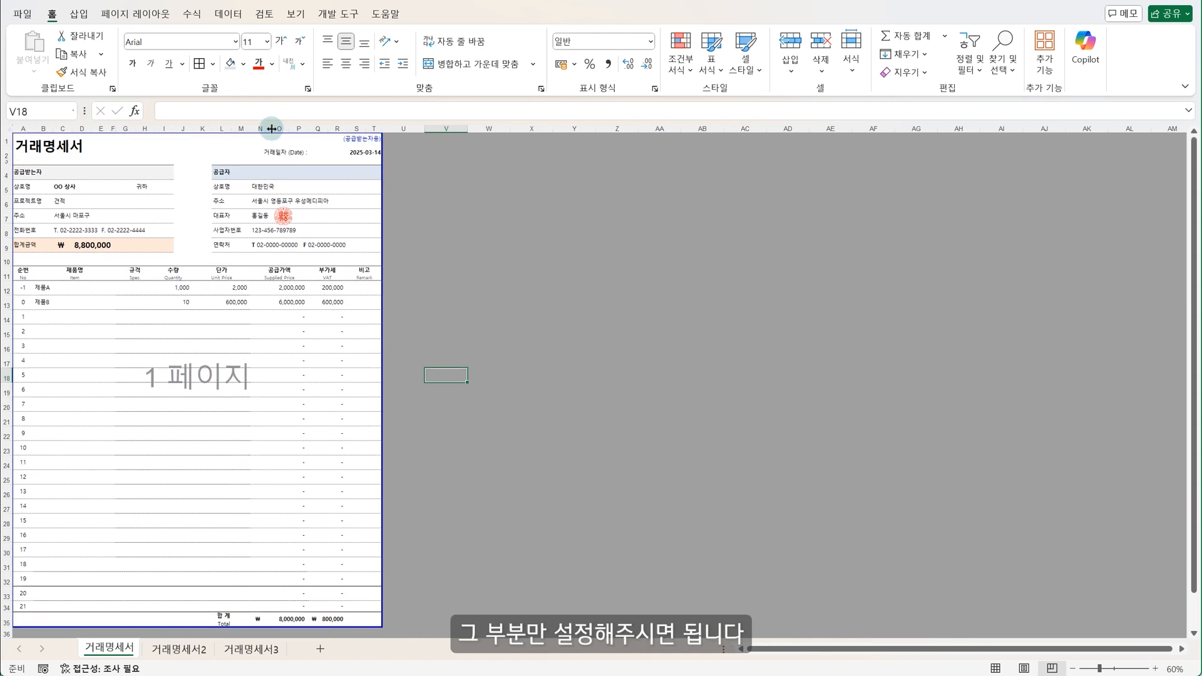
pyautogui.moveTo(268, 134); pyautogui.dragTo(264, 280)
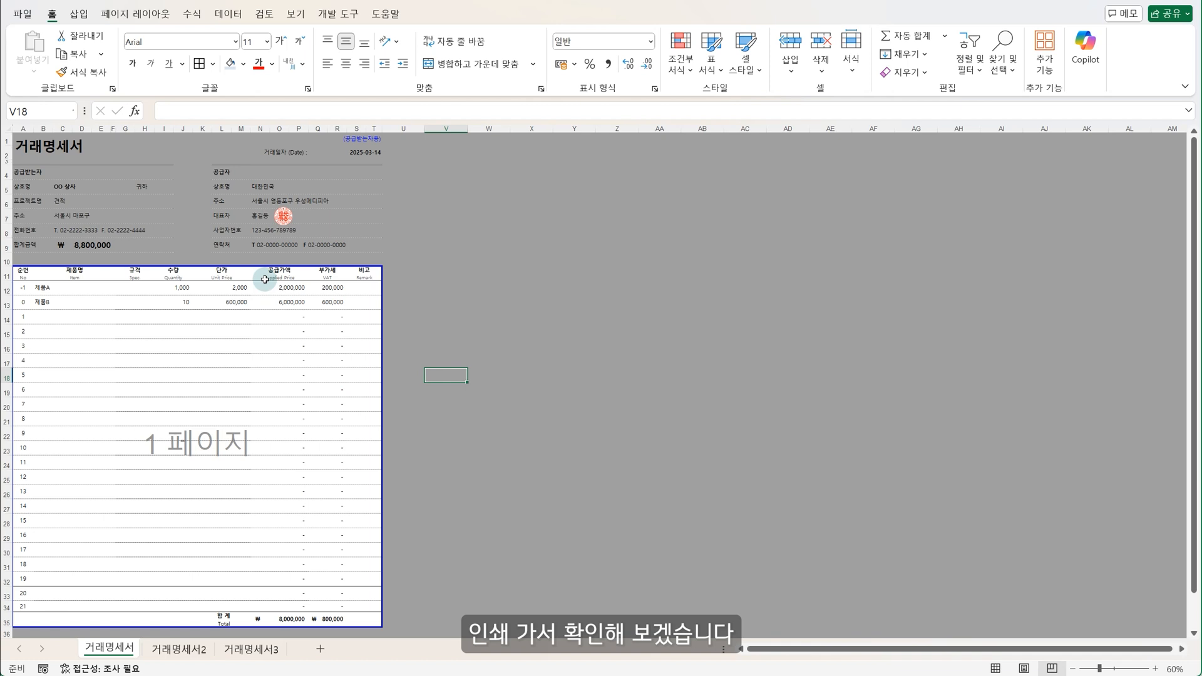
pyautogui.hotkey('ctrl', 'p')
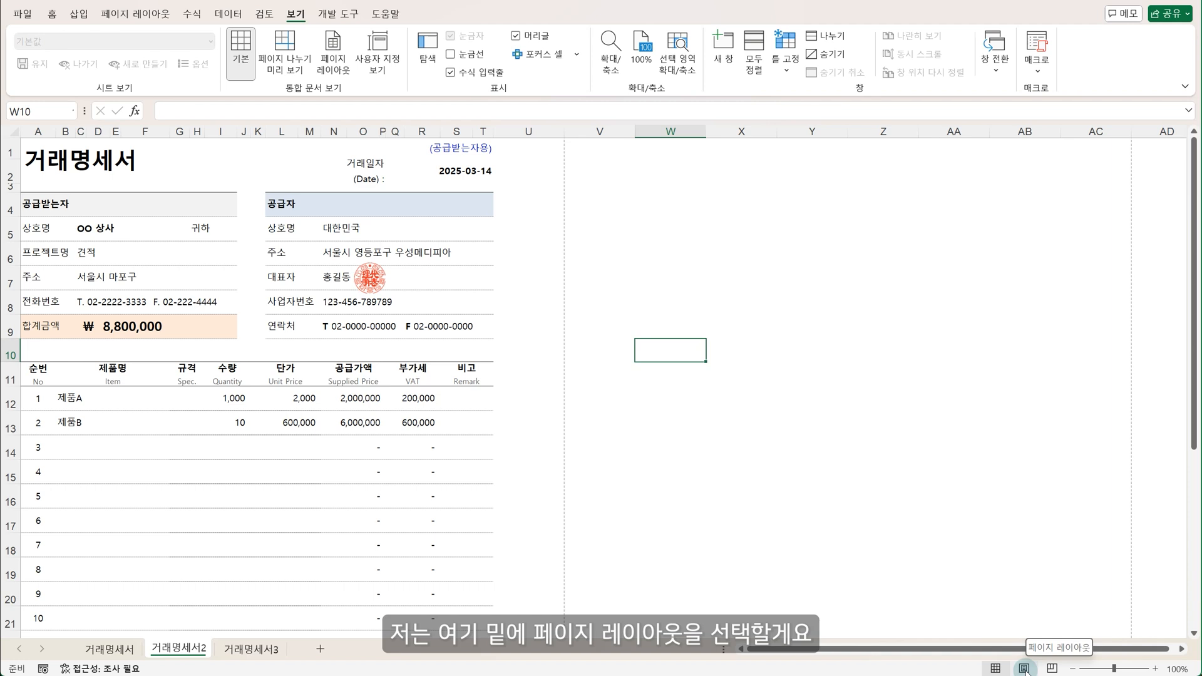
# - Show the 거래명세서2 sheet in Page Layout view and raise its print scale to 100%
pyautogui.click(1024, 669)
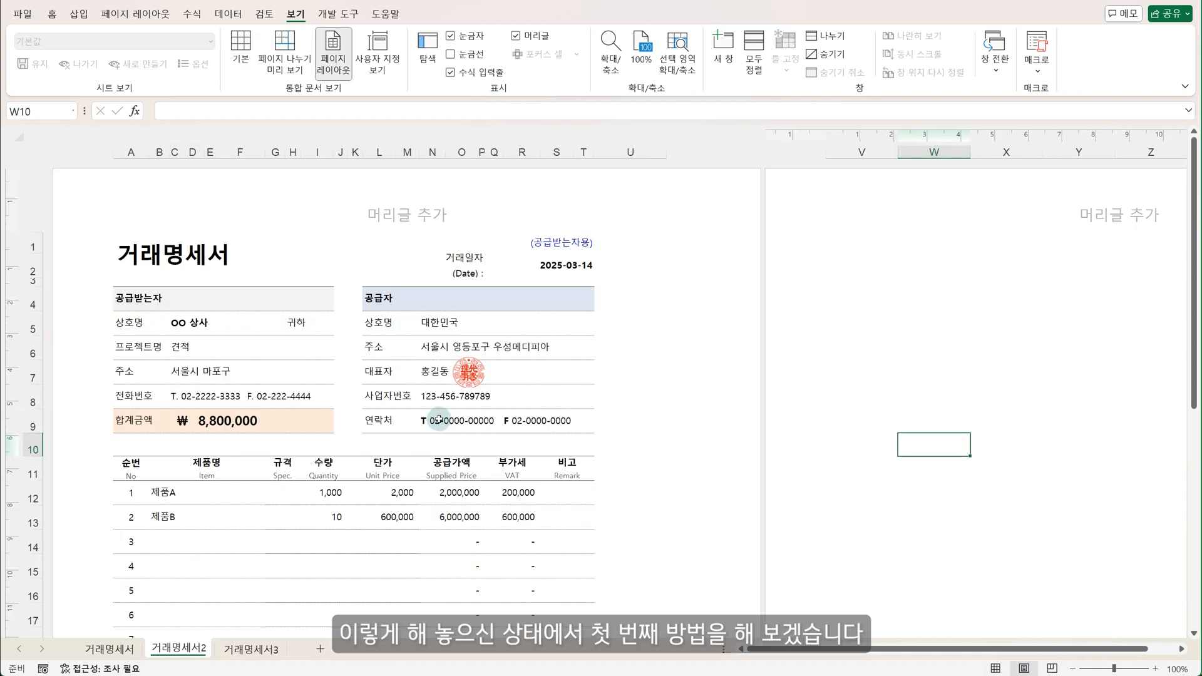
pyautogui.click(133, 15)
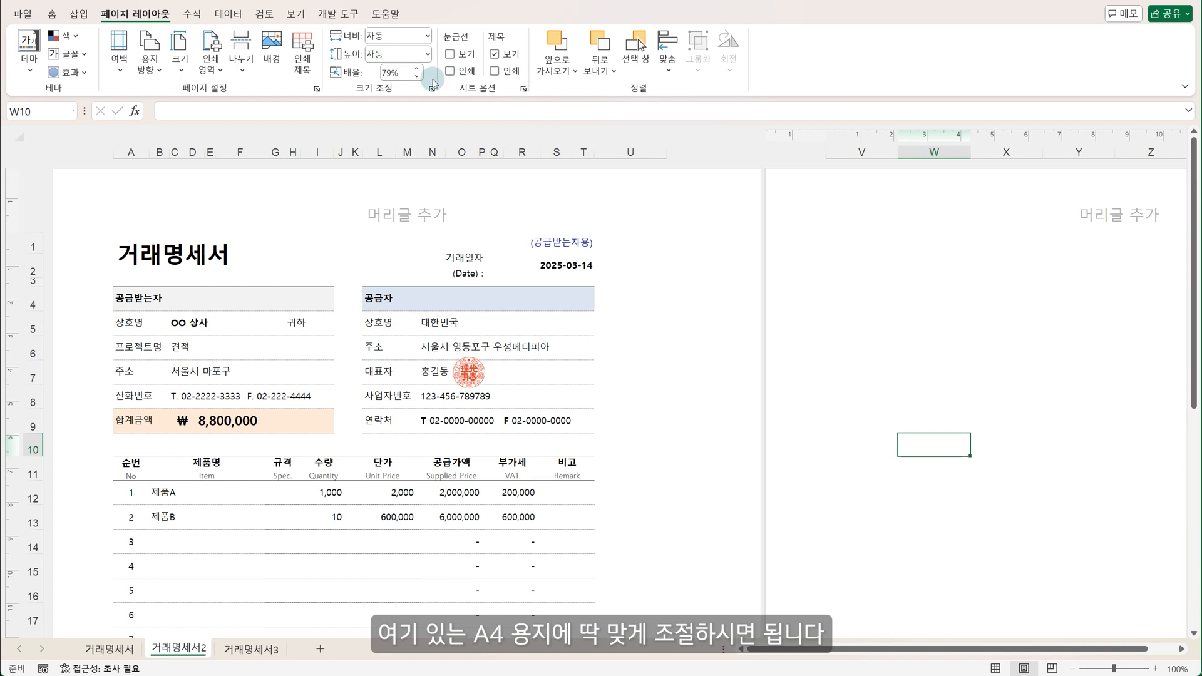
pyautogui.click(418, 68)
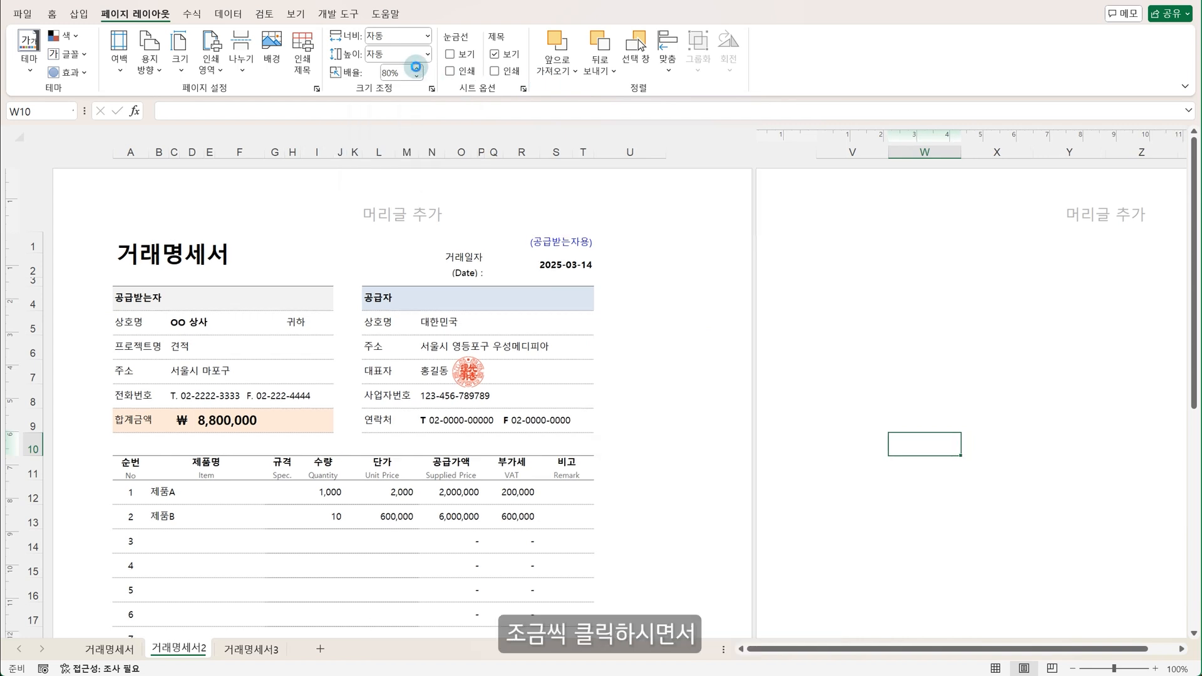
pyautogui.click(418, 68)
pyautogui.click(417, 68)
pyautogui.click(418, 68)
pyautogui.click(416, 68)
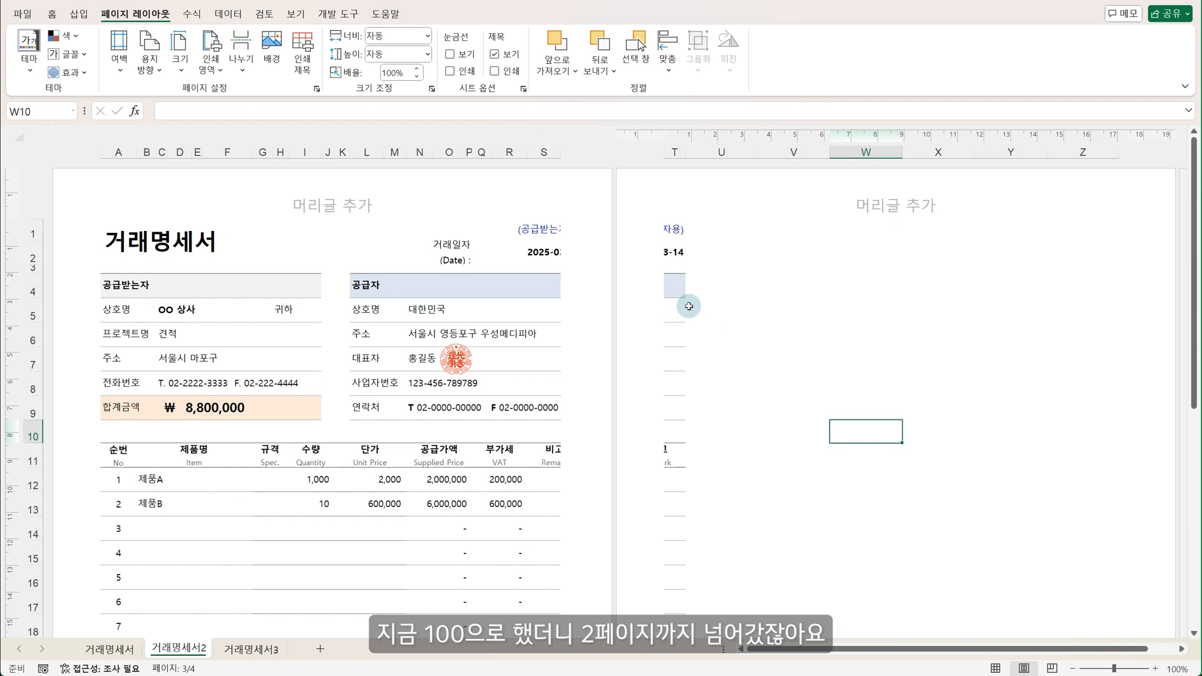
# - Reduce the print scale to 90%, checking that the whole invoice fits on one page in width and height
pyautogui.click(417, 77)
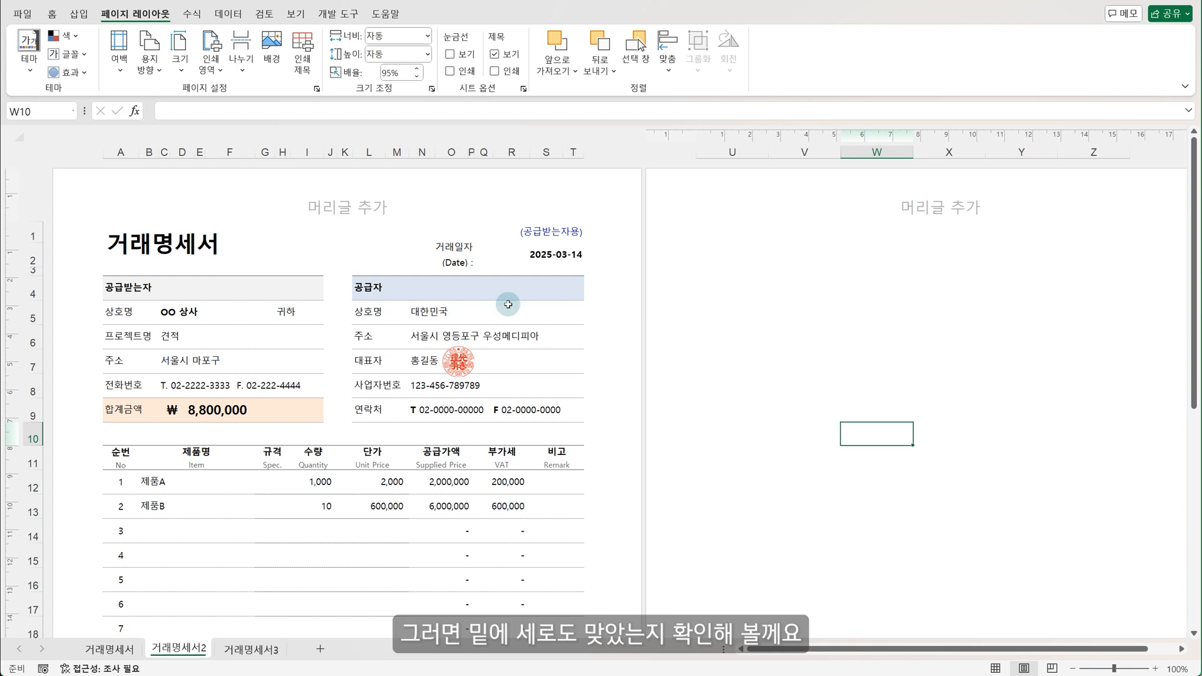
pyautogui.scroll(-6, 541, 343)
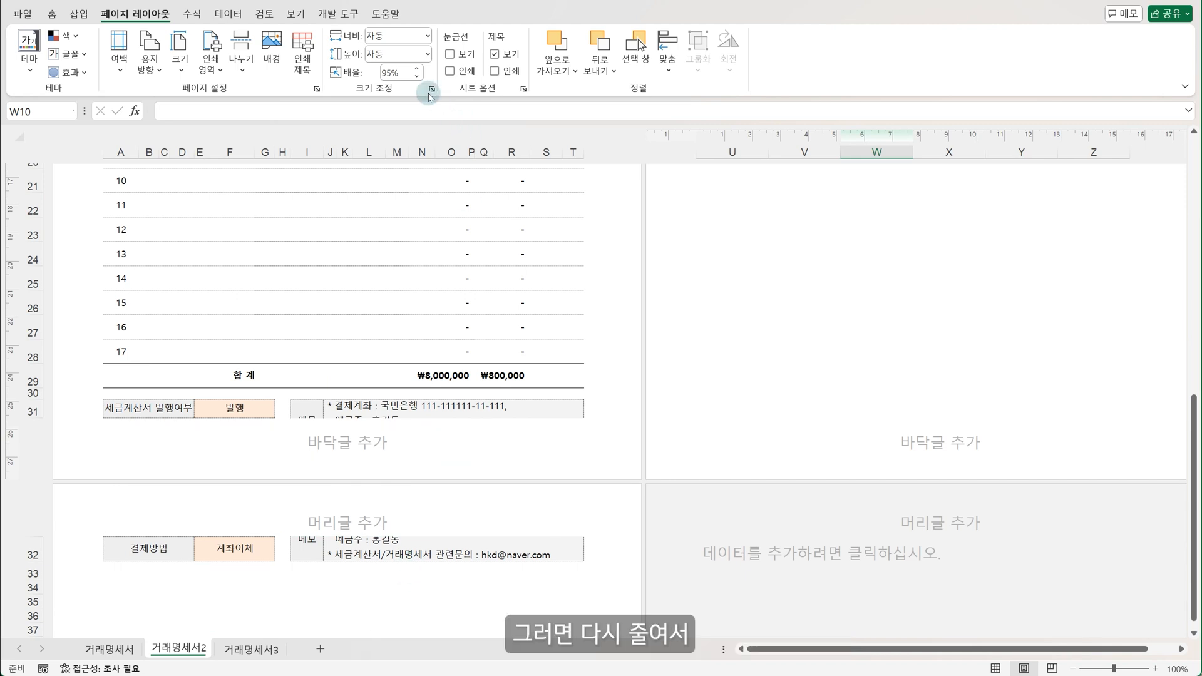
pyautogui.click(417, 77)
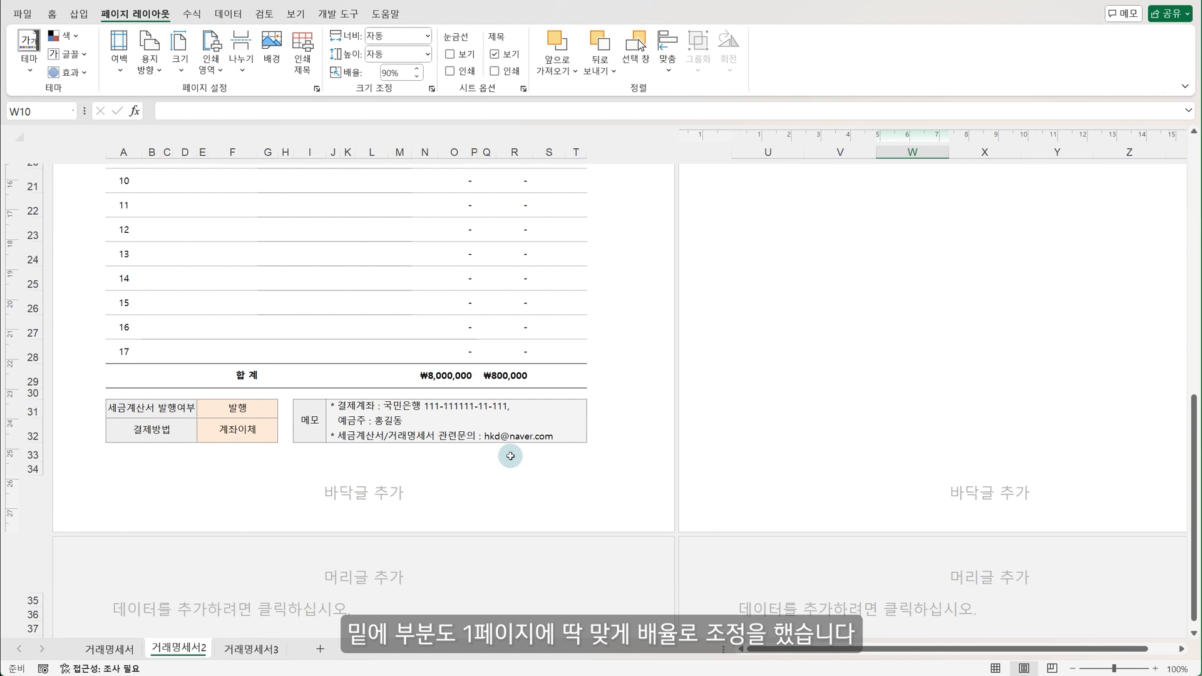
pyautogui.scroll(2, 501, 445)
pyautogui.scroll(2, 510, 457)
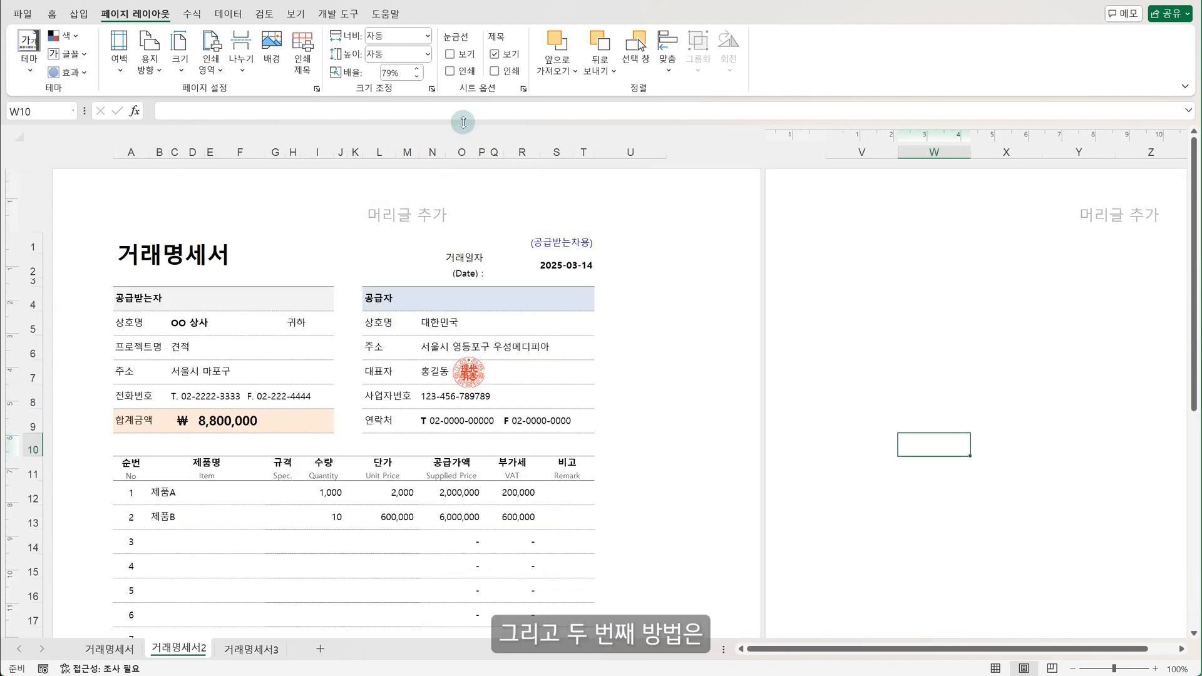
# - Set the print width and height both to 1 page and check the invoice down to its footer
pyautogui.click(428, 36)
pyautogui.click(399, 72)
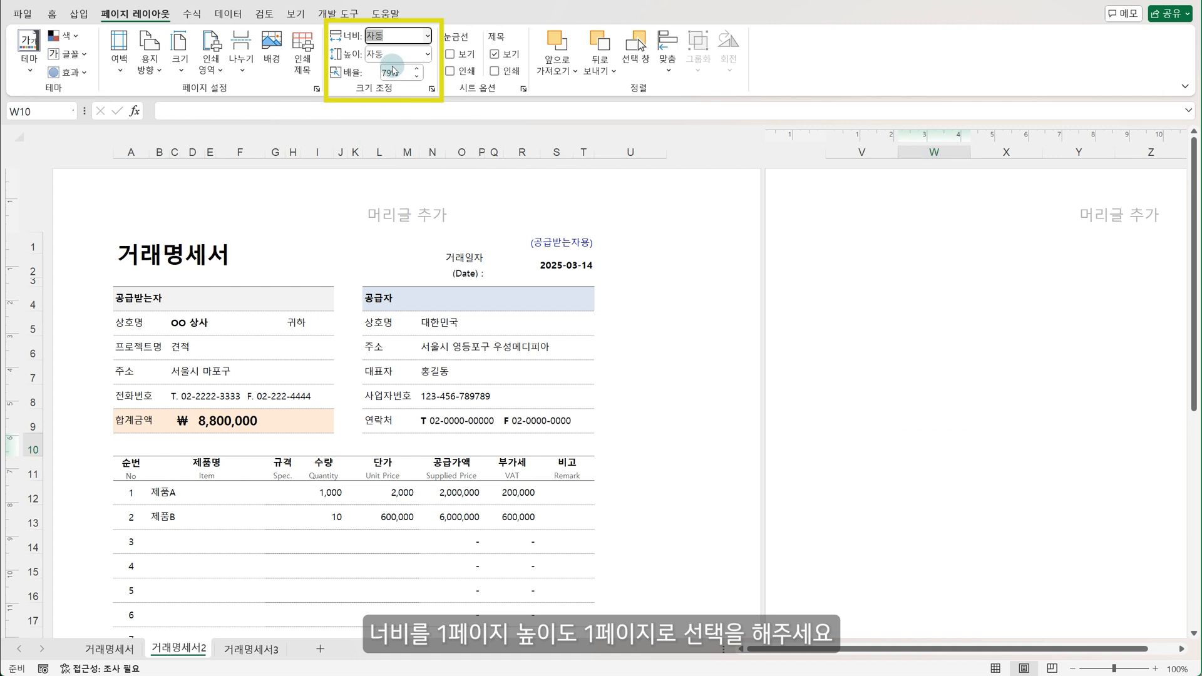
pyautogui.click(428, 55)
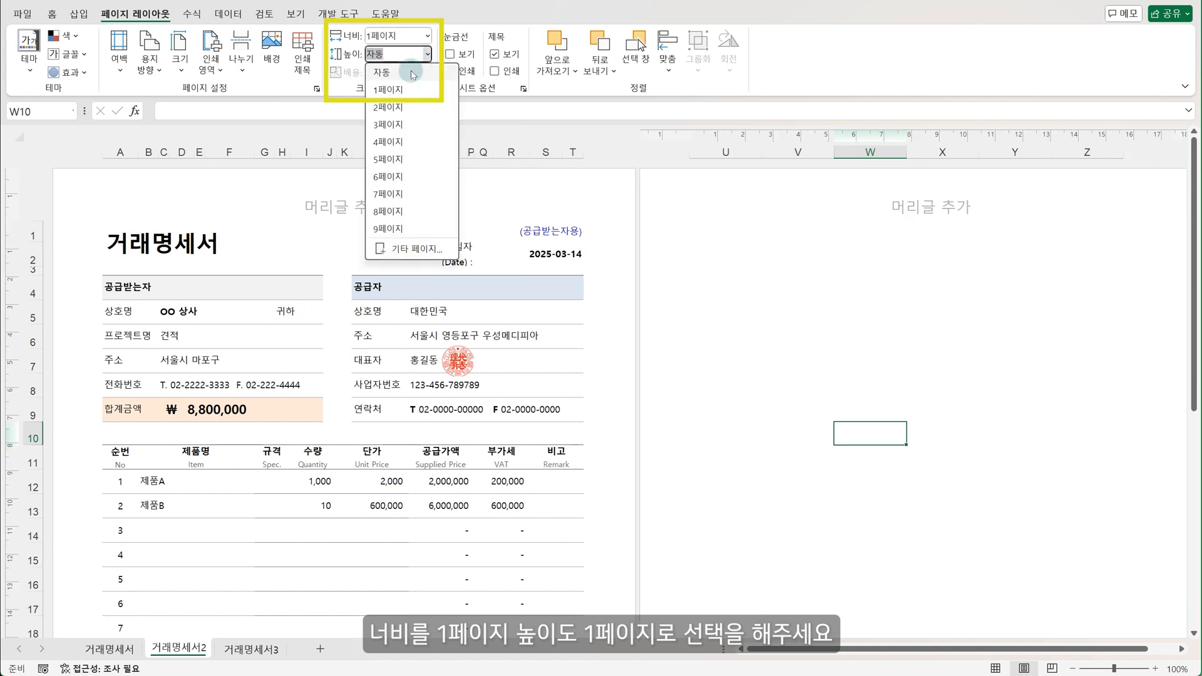
pyautogui.click(399, 89)
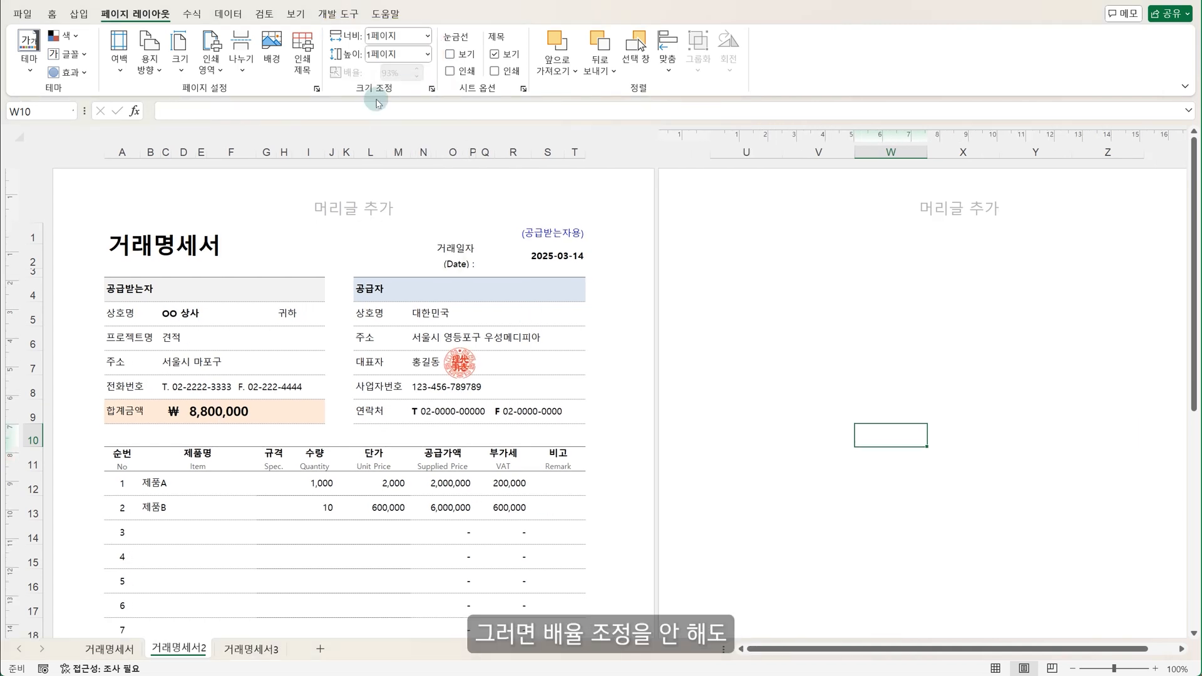
pyautogui.scroll(-1, 536, 299)
pyautogui.scroll(-6, 536, 299)
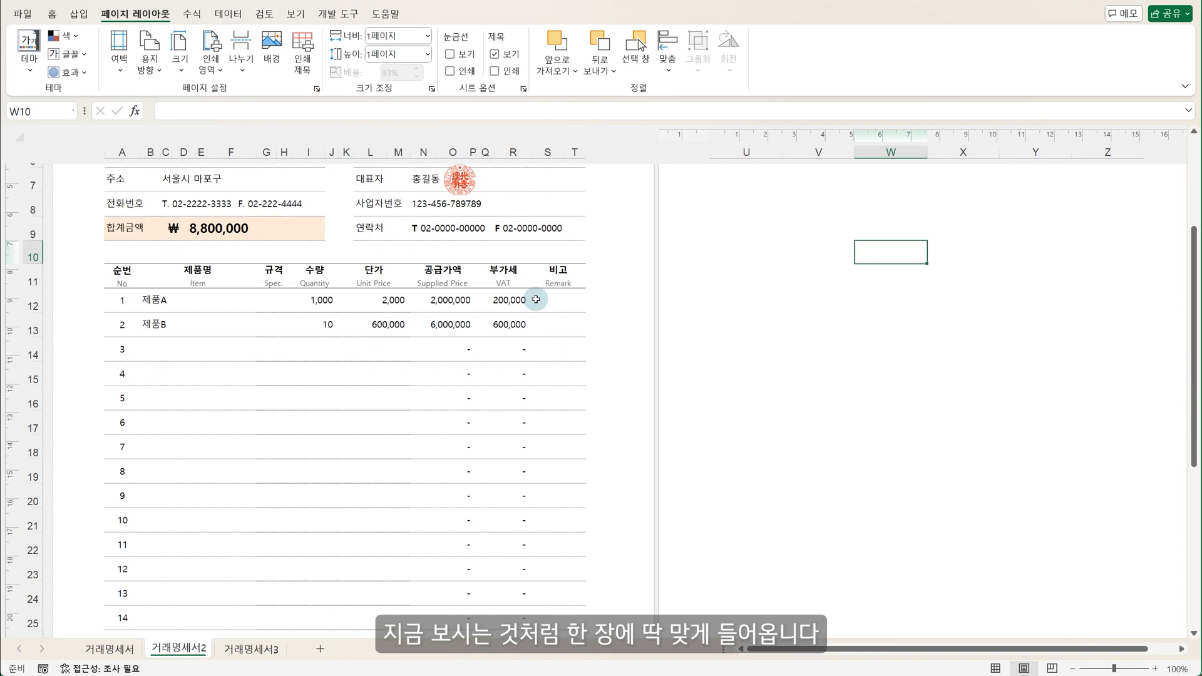
pyautogui.scroll(7, 536, 299)
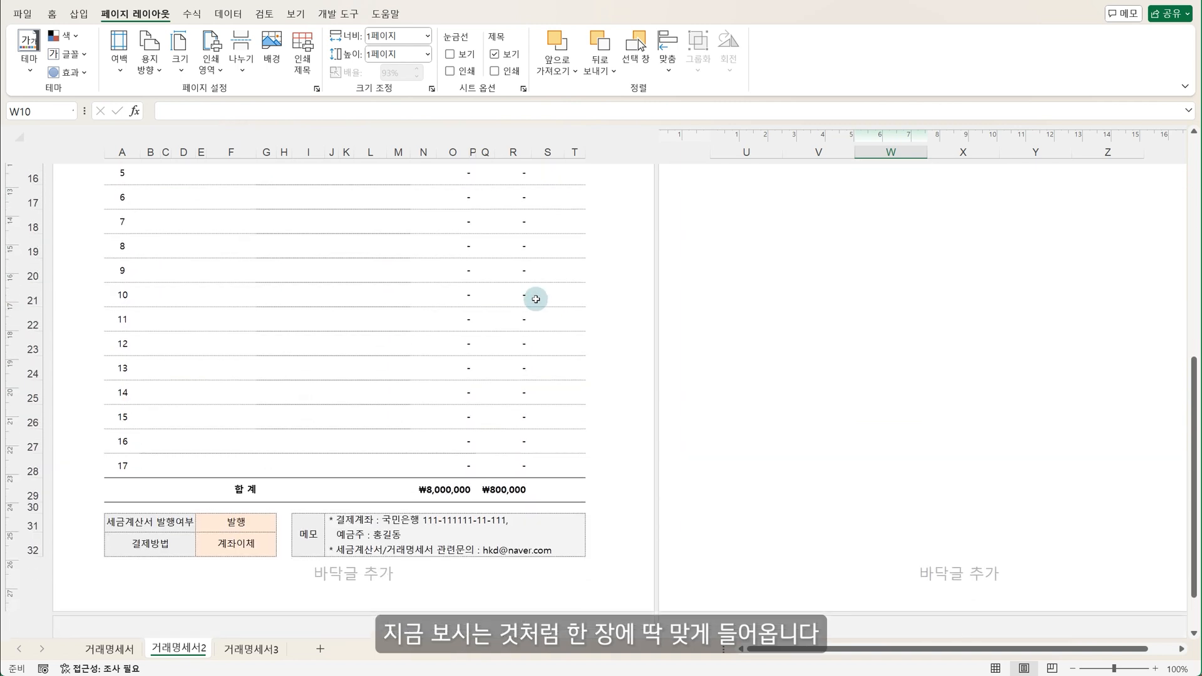
pyautogui.scroll(1, 536, 299)
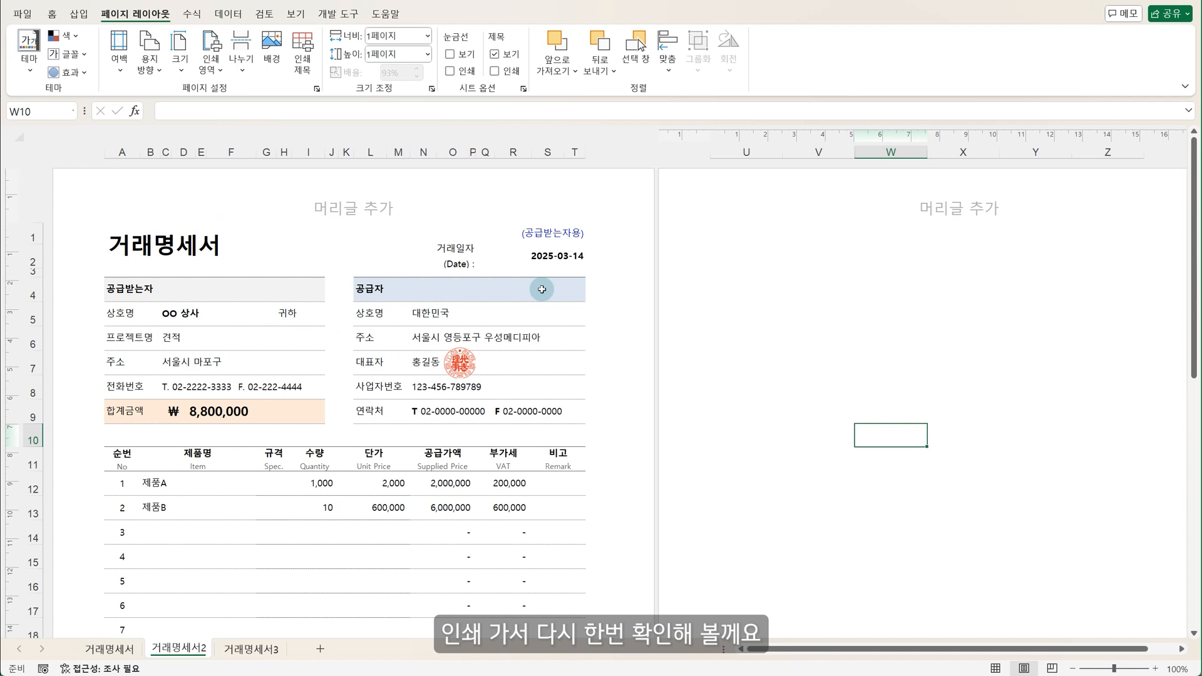
# - Open the print preview of the 거래명세서2 sheet and turn on horizontal page centering in its page setup
pyautogui.hotkey('ctrl', 'p')
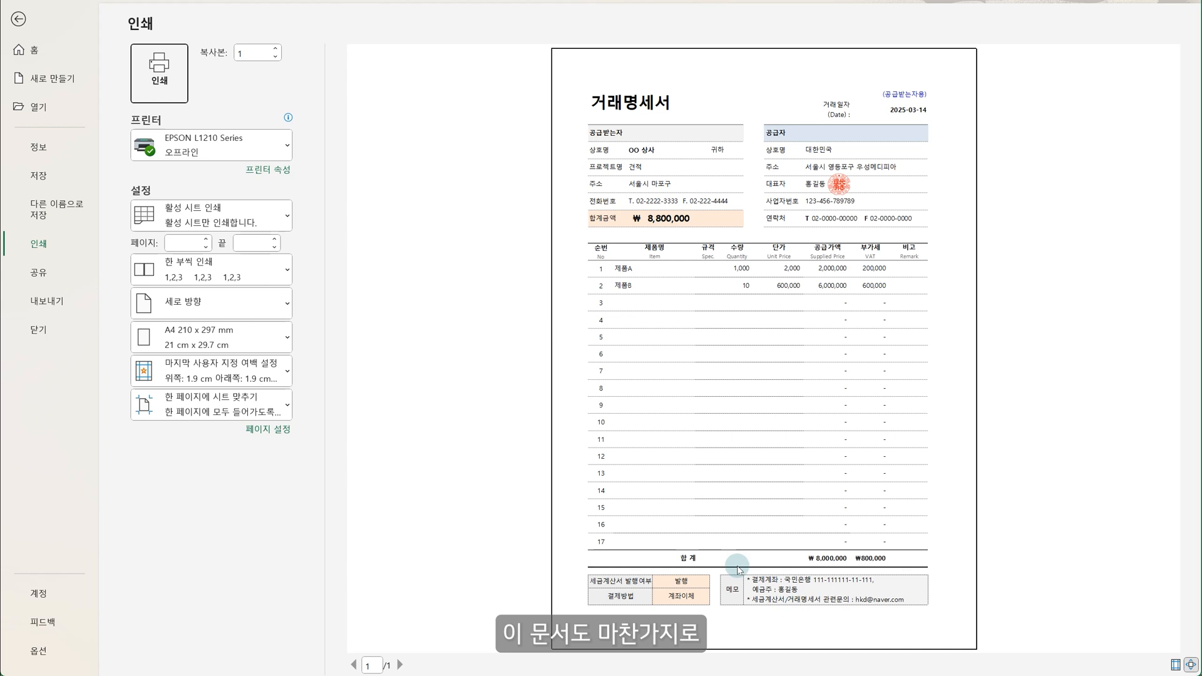
pyautogui.click(281, 429)
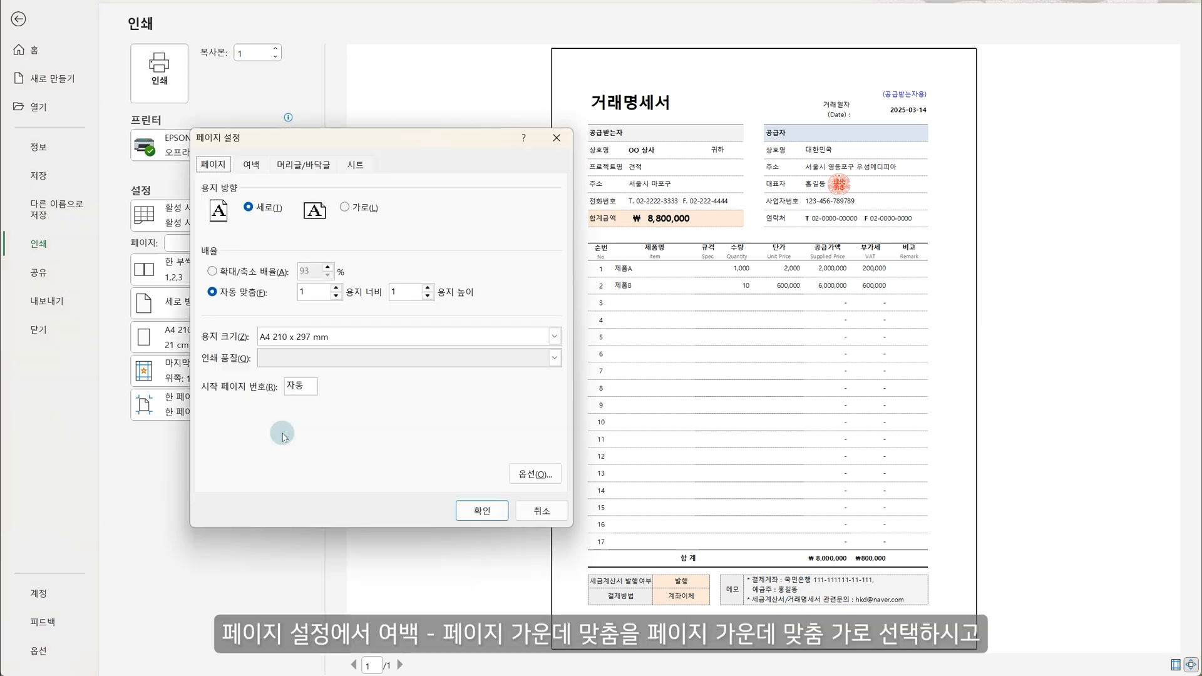
pyautogui.click(252, 164)
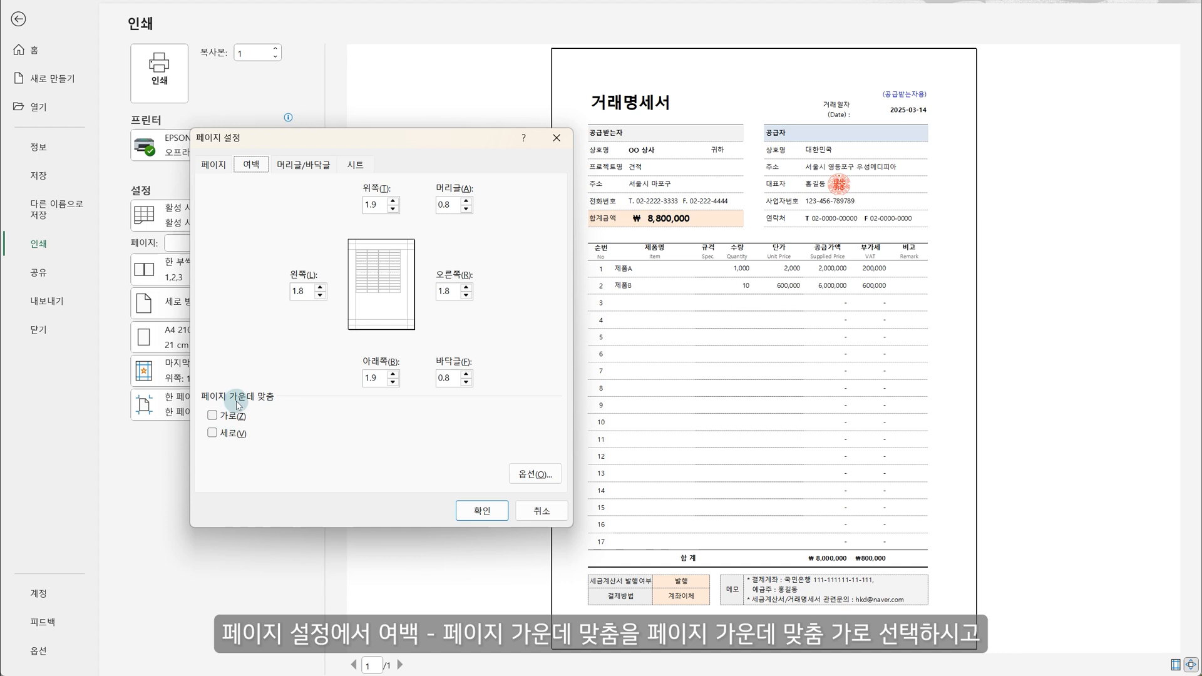
pyautogui.click(213, 415)
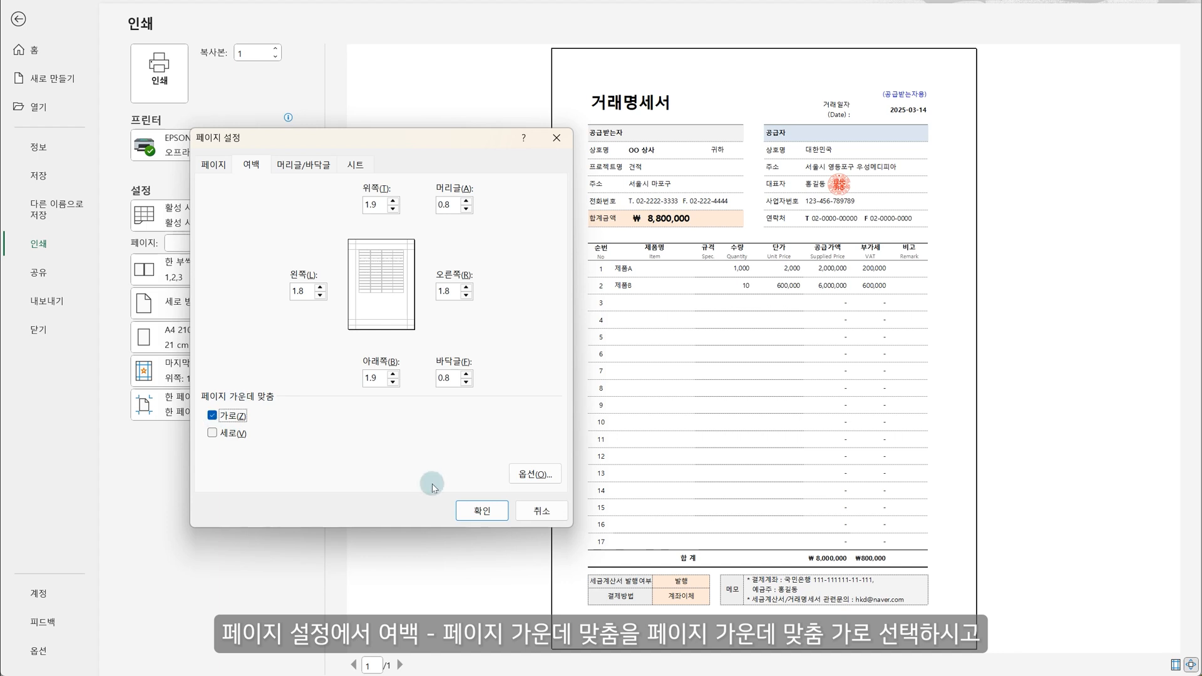
pyautogui.click(470, 512)
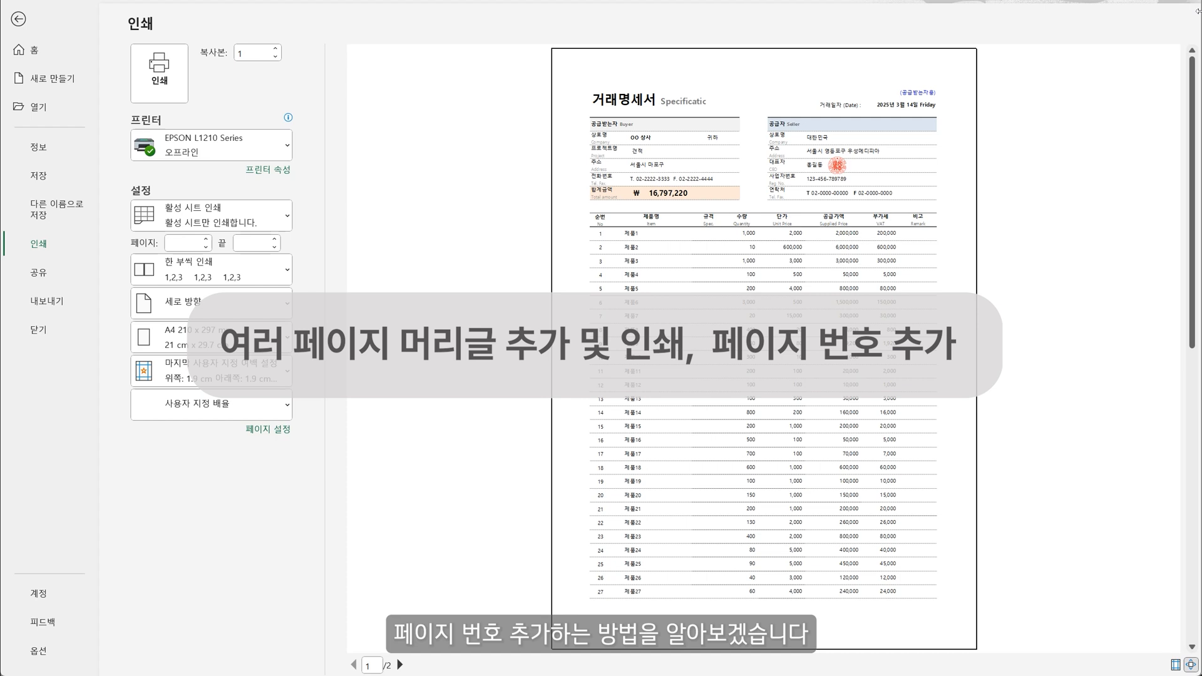
# - Examine both pages of the longer invoice in the print preview for the client details and table header
pyautogui.scroll(-1, 998, 351)
pyautogui.scroll(1, 965, 356)
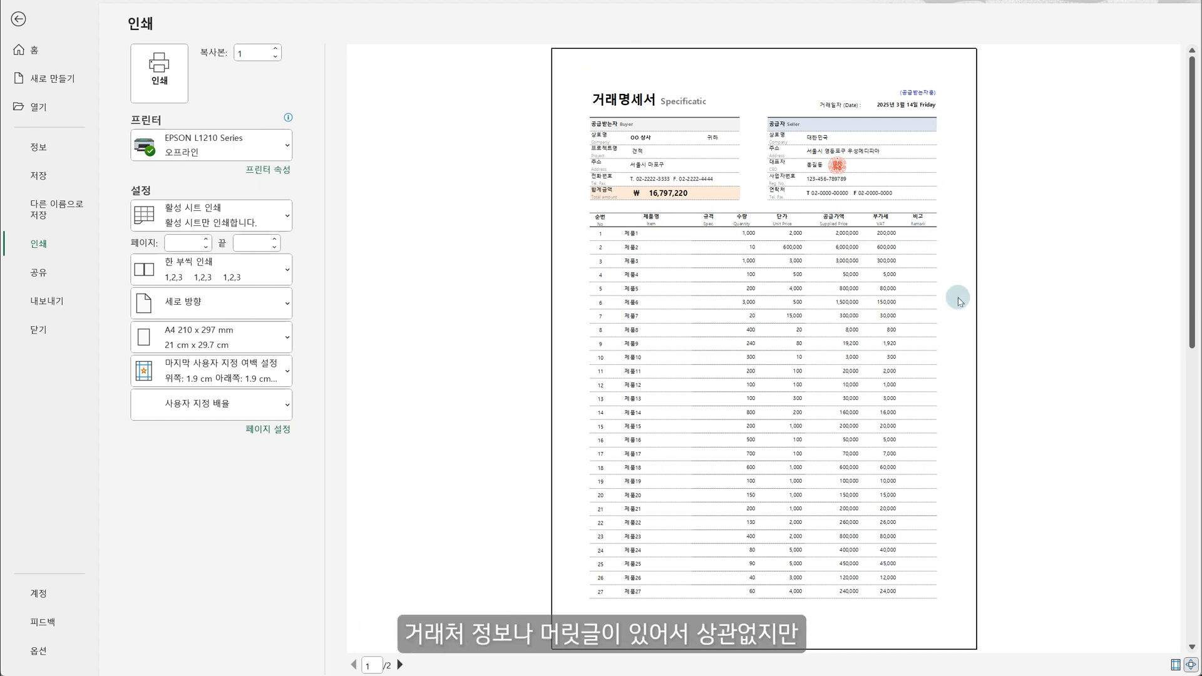
pyautogui.scroll(-3, 960, 307)
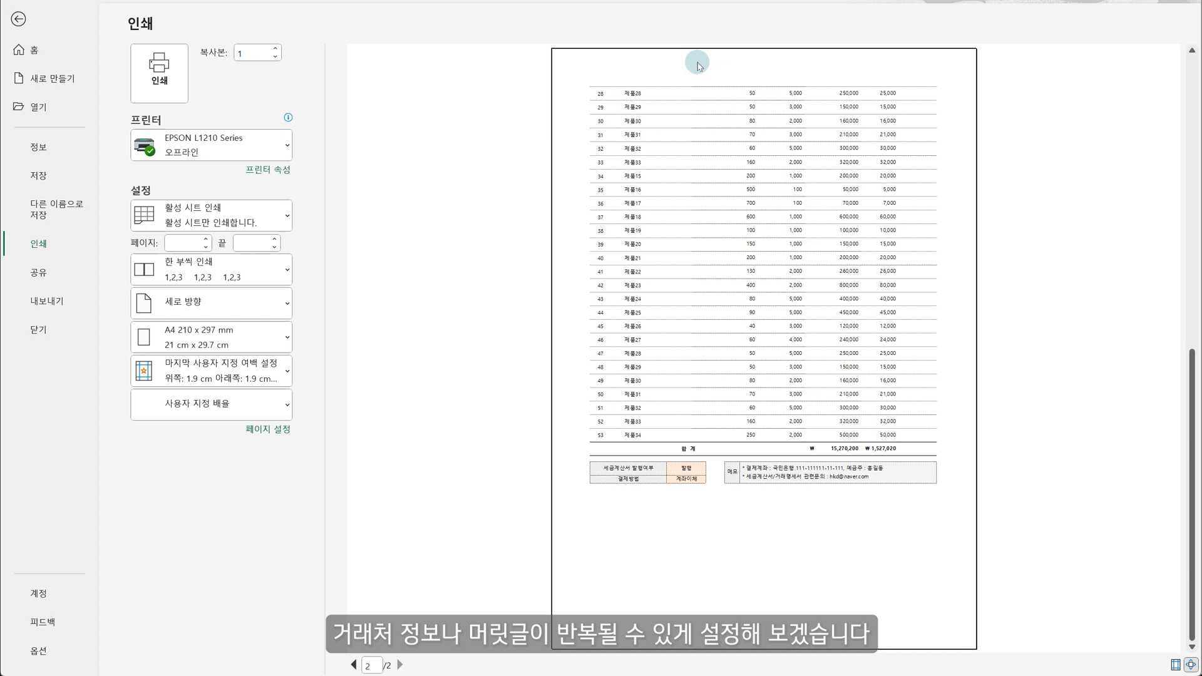
# - Set rows $1:$11 of the 거래명세서3 sheet, from the title down to the table header, as print title rows repeated on every page
pyautogui.press('Escape')
pyautogui.click(146, 14)
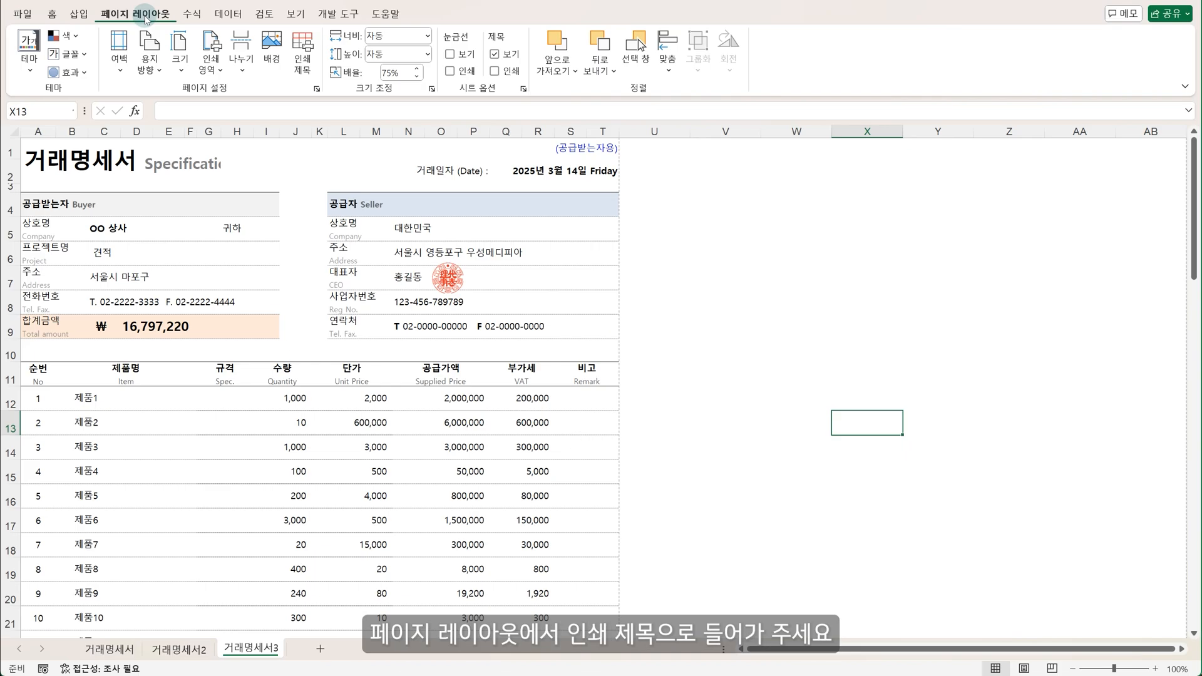
pyautogui.click(302, 63)
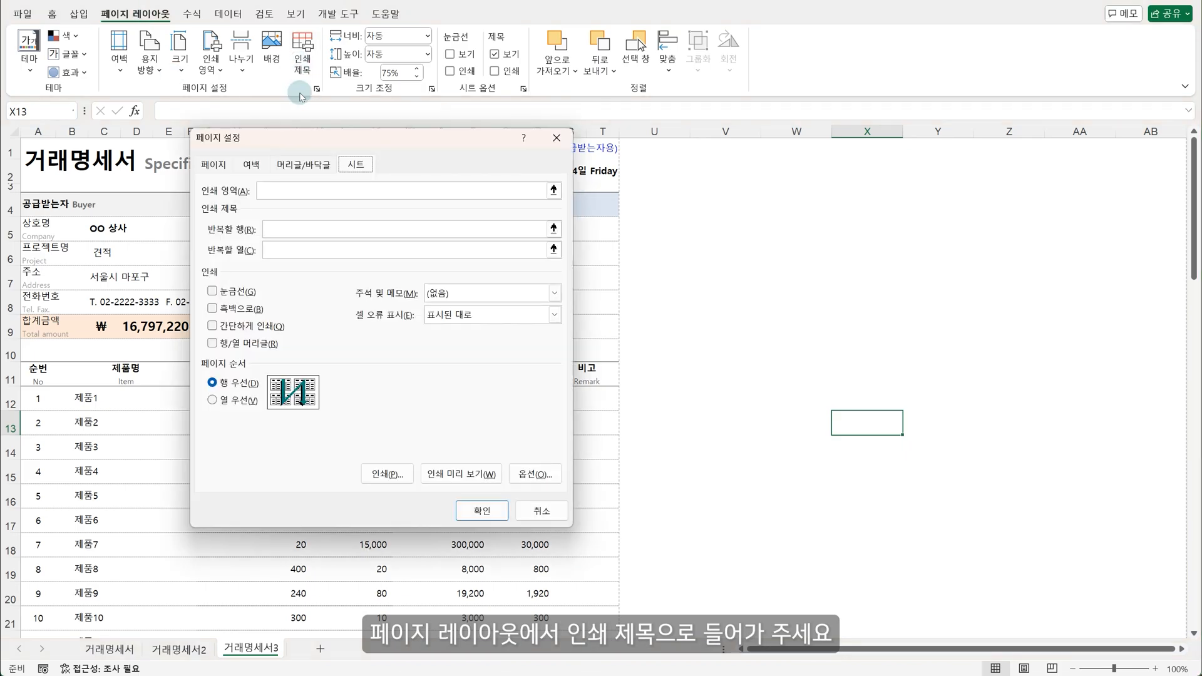
pyautogui.click(553, 229)
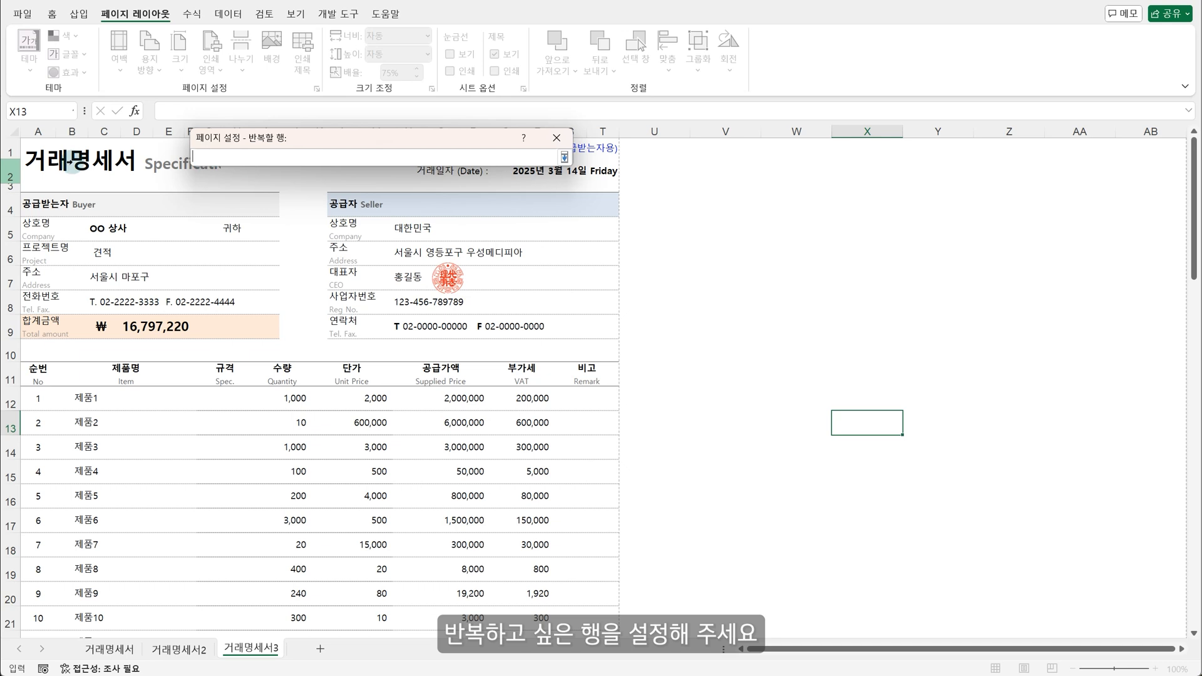
pyautogui.click(42, 147)
pyautogui.moveTo(42, 147); pyautogui.dragTo(51, 376)
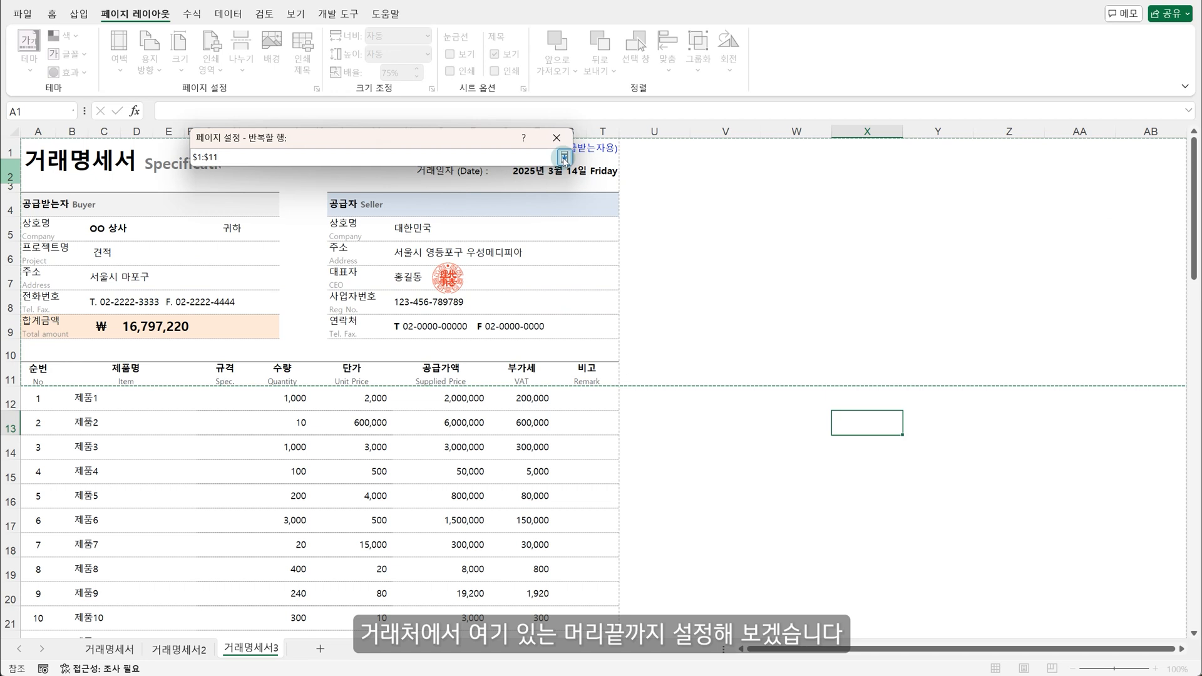
pyautogui.click(564, 157)
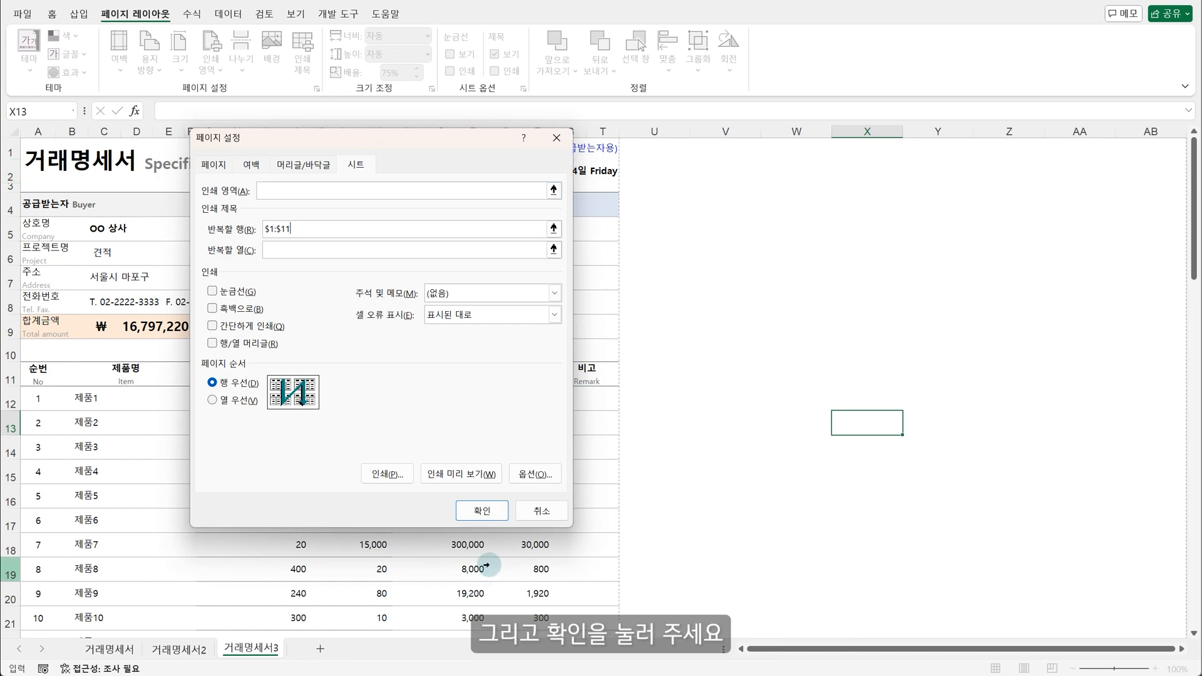
pyautogui.click(482, 510)
# - Check both pages of the invoice in the print preview for the repeated client details and table header rows
pyautogui.hotkey('ctrl', 'p')
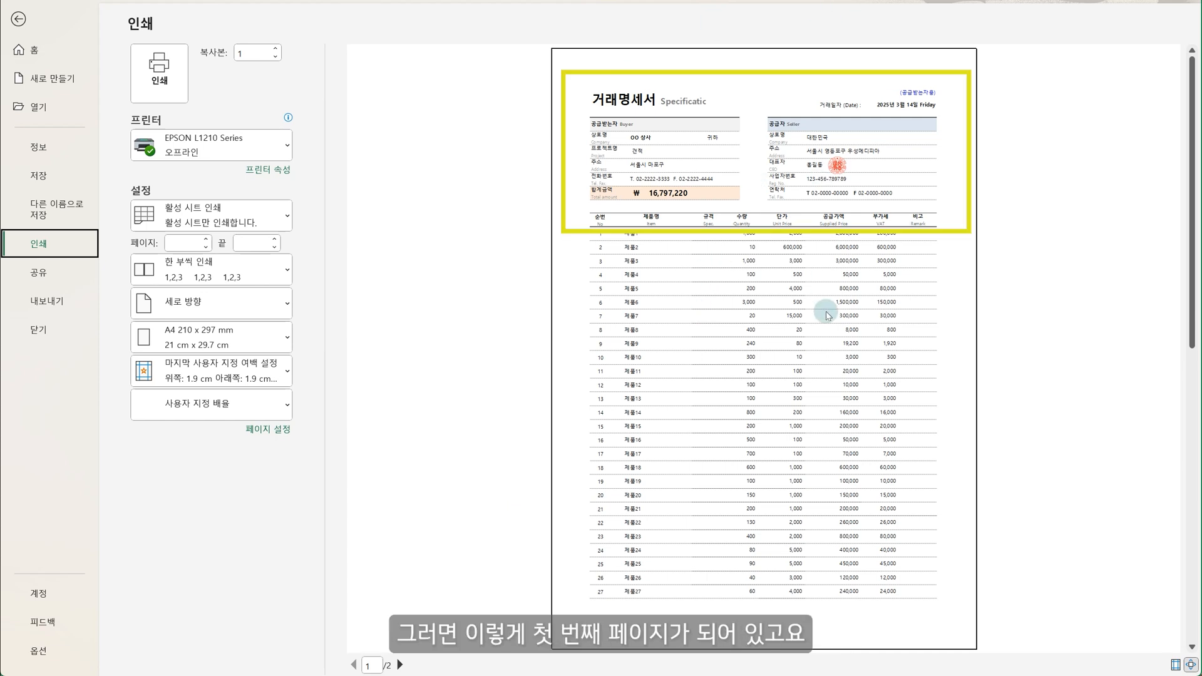
pyautogui.scroll(-2, 827, 303)
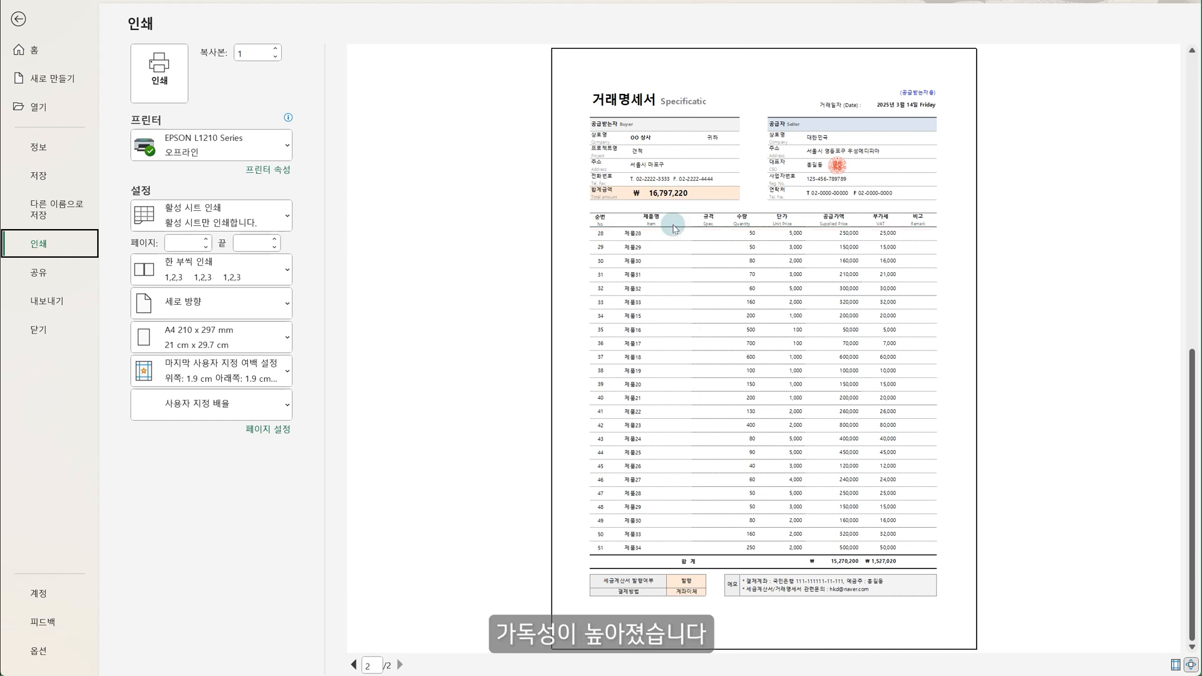
pyautogui.press('Escape')
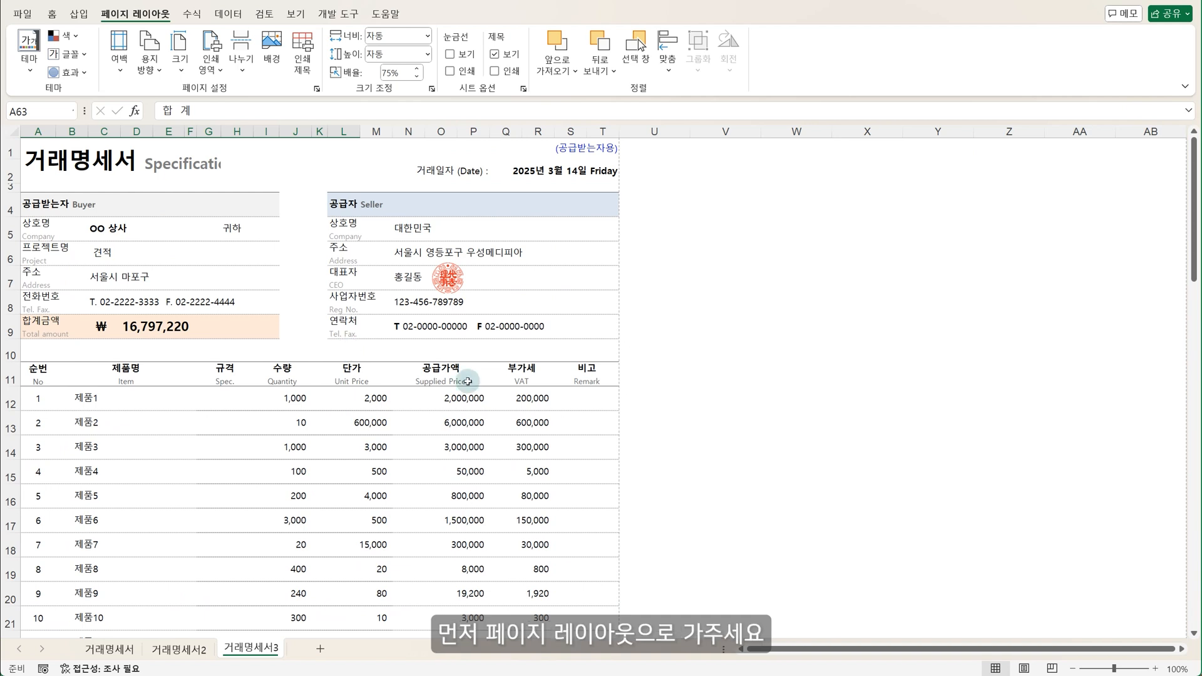
# - Show the sheet in Page Layout view and look over the header and footer areas of the first page
pyautogui.click(1023, 668)
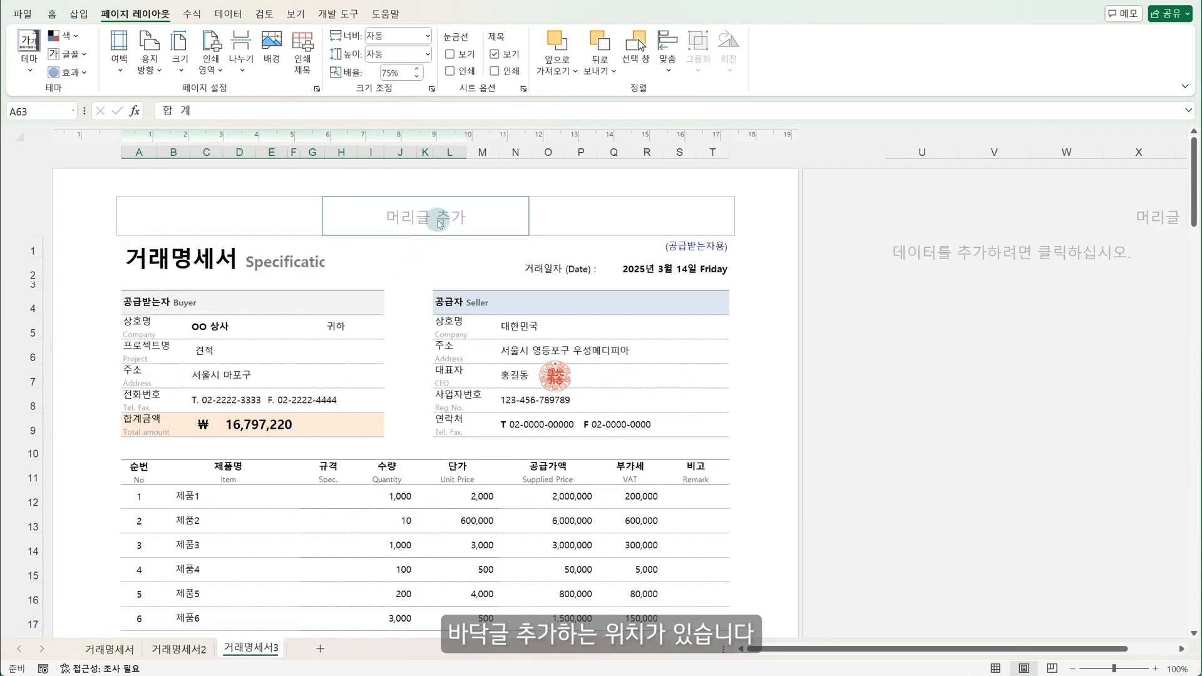
pyautogui.scroll(-8, 472, 343)
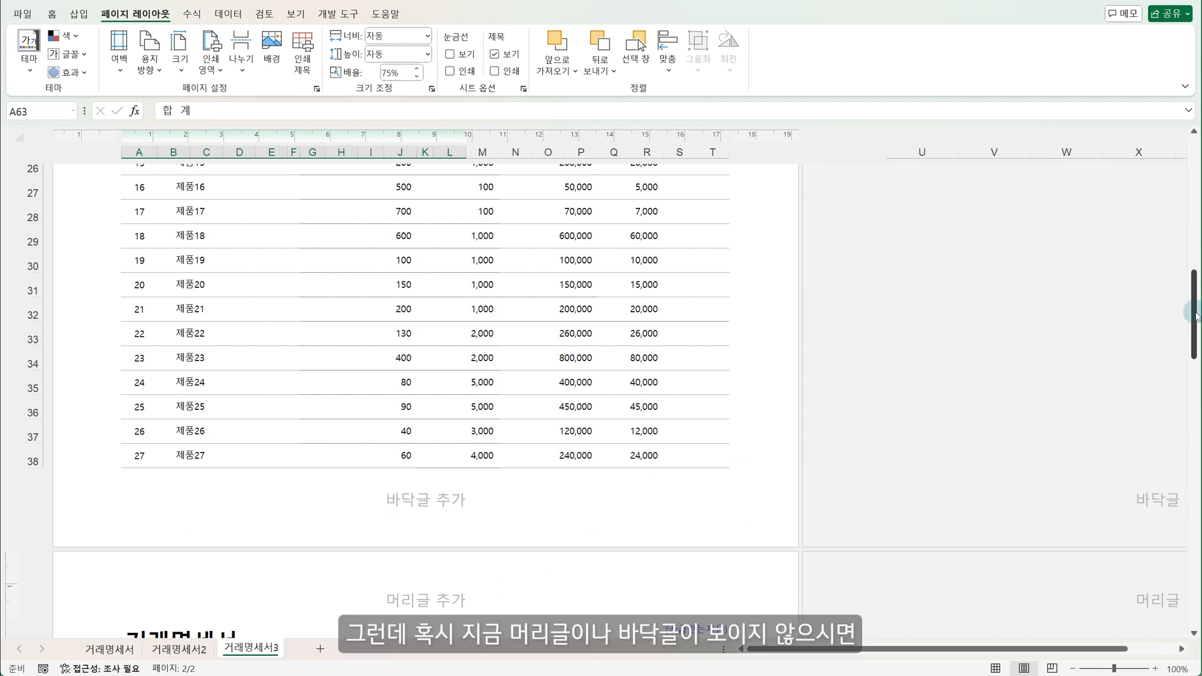
pyautogui.moveTo(1196, 316); pyautogui.dragTo(1196, 181)
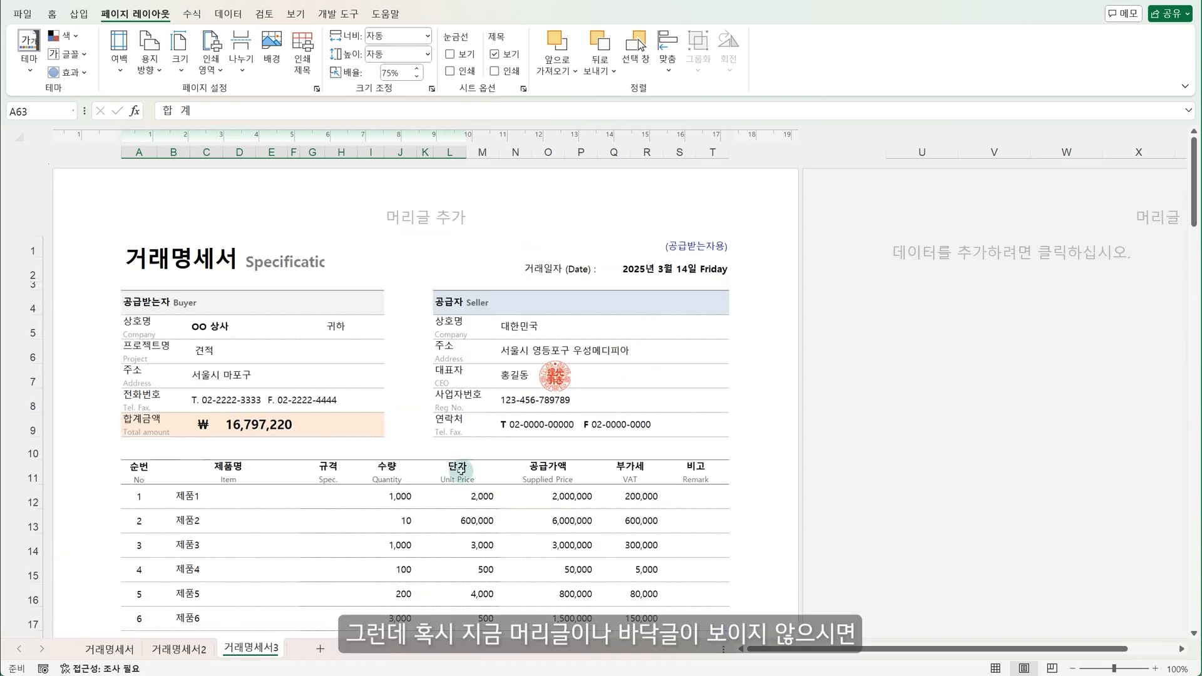
# - Hide the white space around the pages in Page Layout view and show it again
pyautogui.click(138, 168)
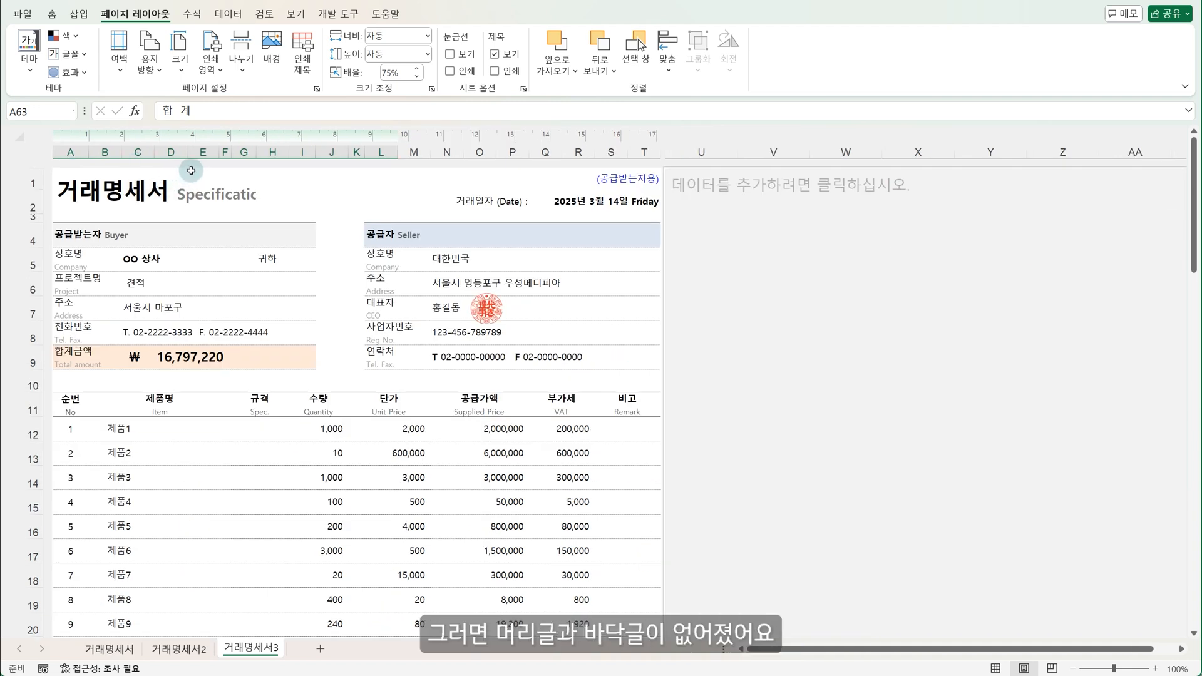
pyautogui.scroll(-2, 227, 411)
pyautogui.scroll(3, 226, 410)
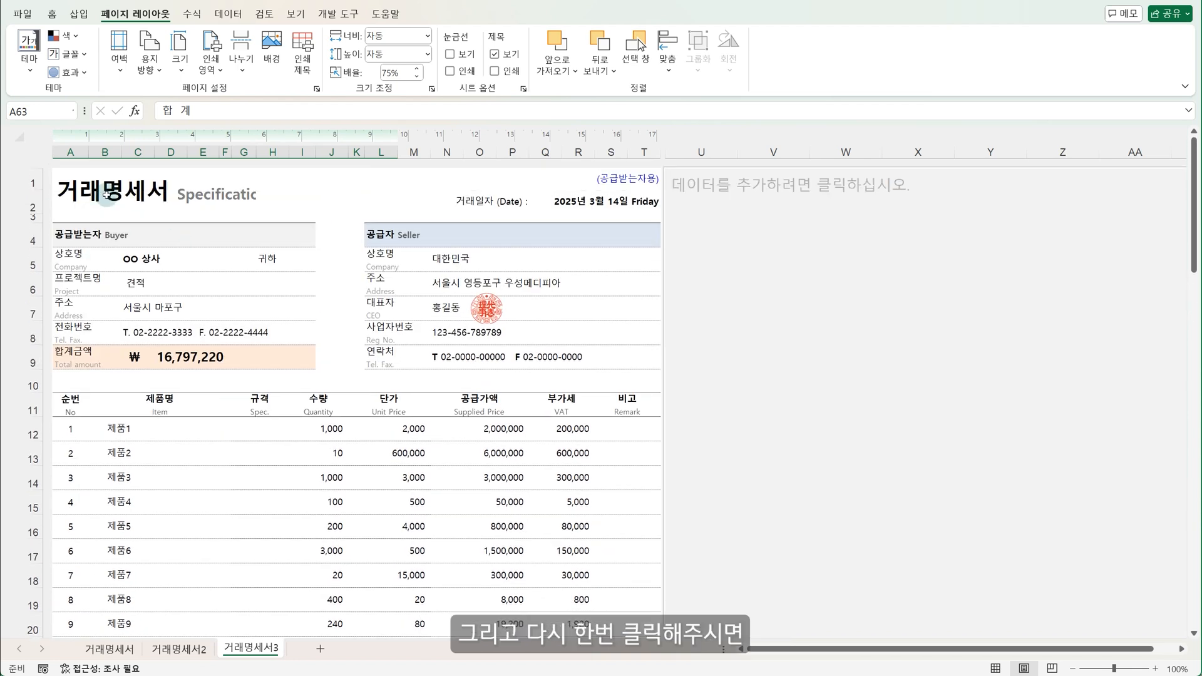
pyautogui.click(80, 168)
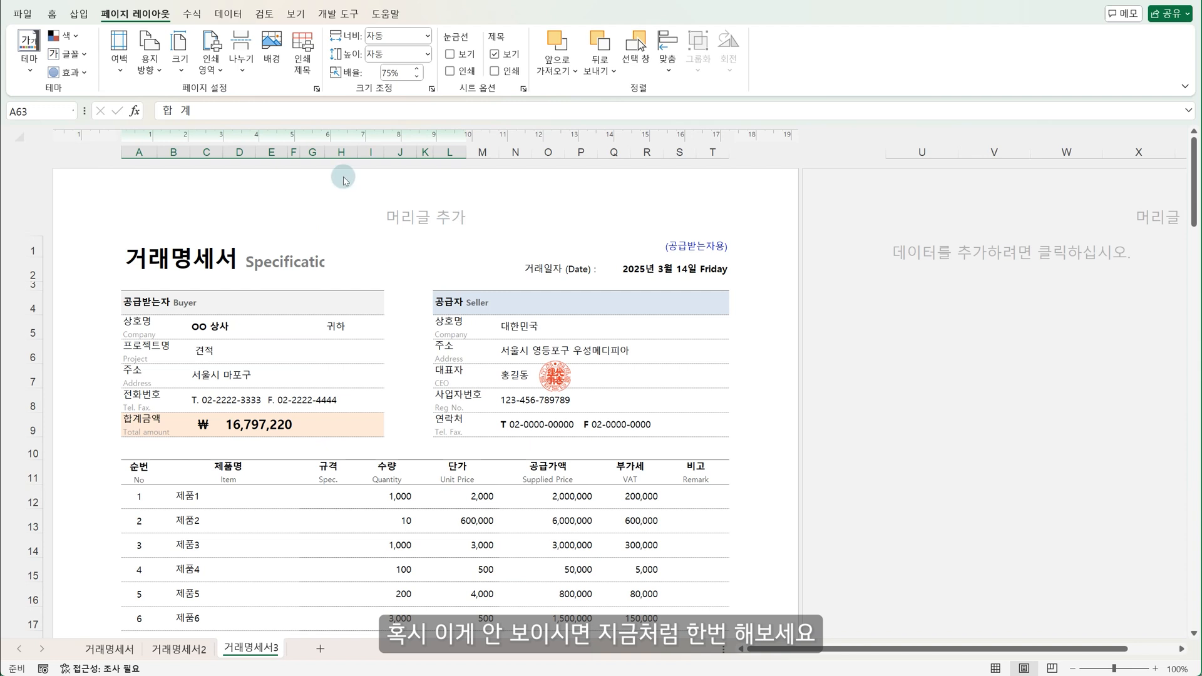
# - Add a centered footer with the page number, a spaced slash and the total number of pages
pyautogui.moveTo(1193, 170); pyautogui.dragTo(1193, 313)
pyautogui.click(423, 471)
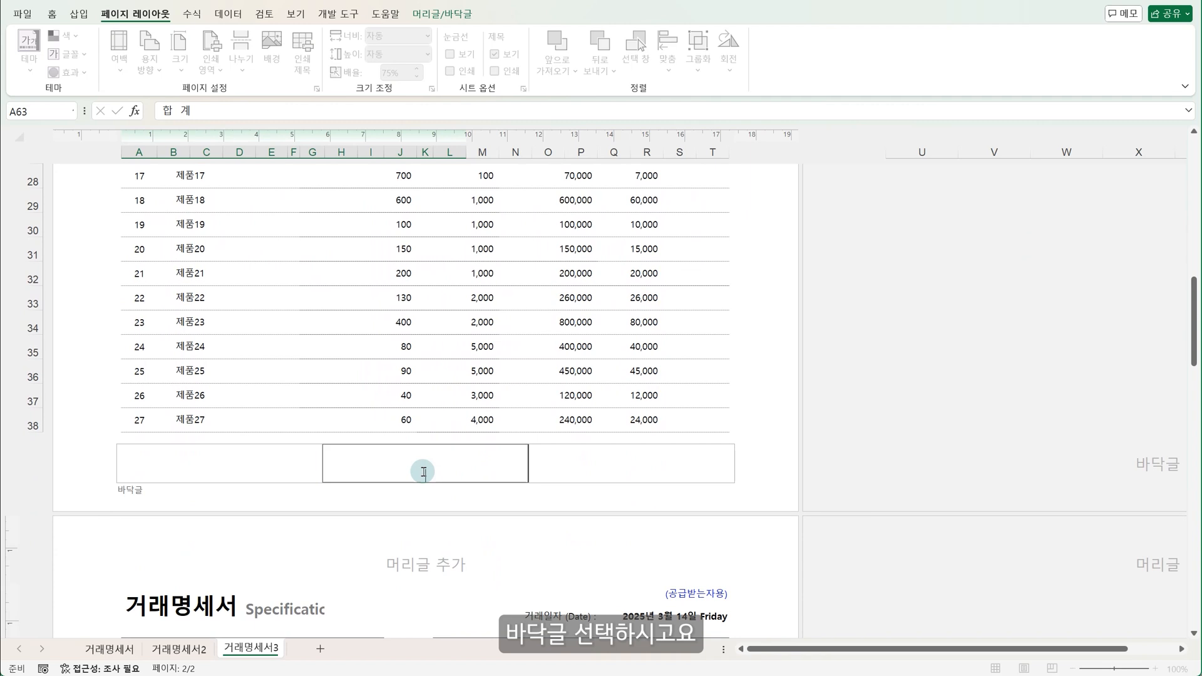
pyautogui.click(449, 16)
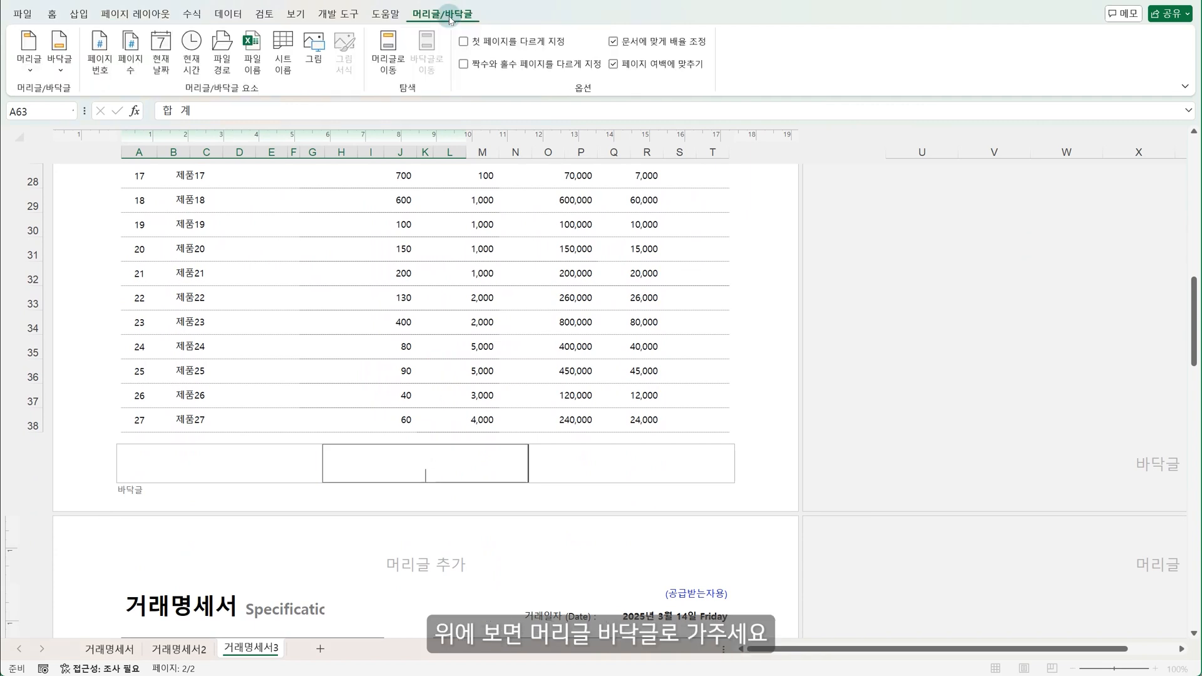
pyautogui.click(100, 58)
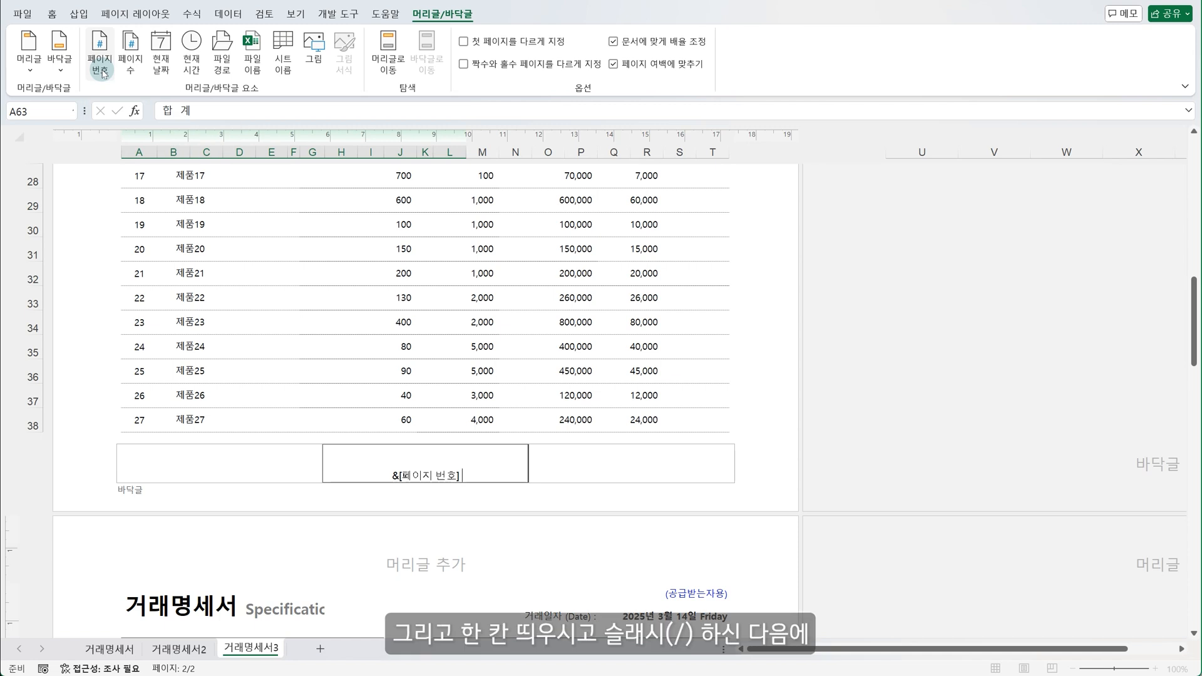
pyautogui.write('/')
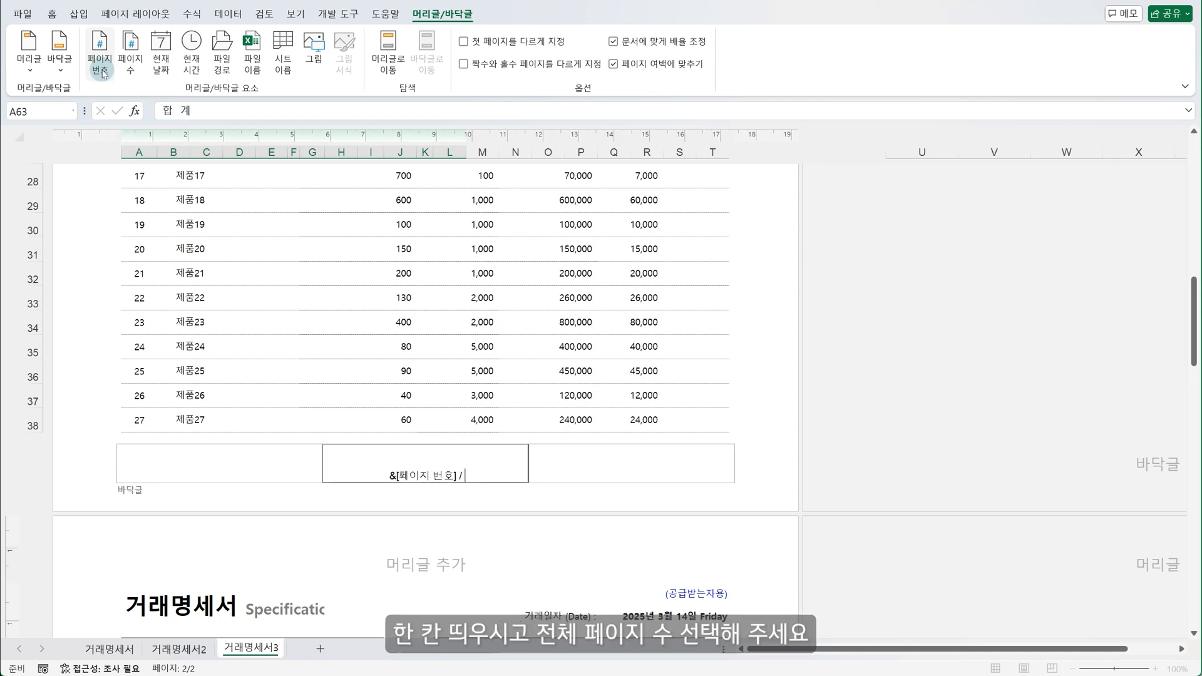
pyautogui.click(130, 53)
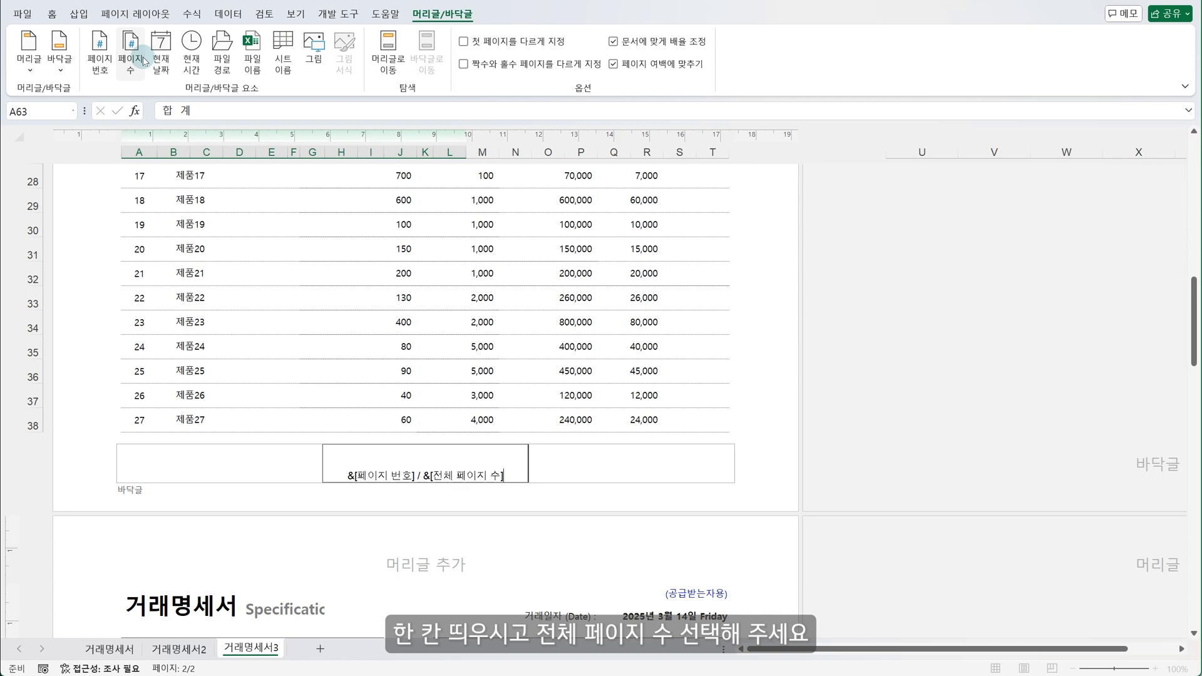
pyautogui.click(756, 244)
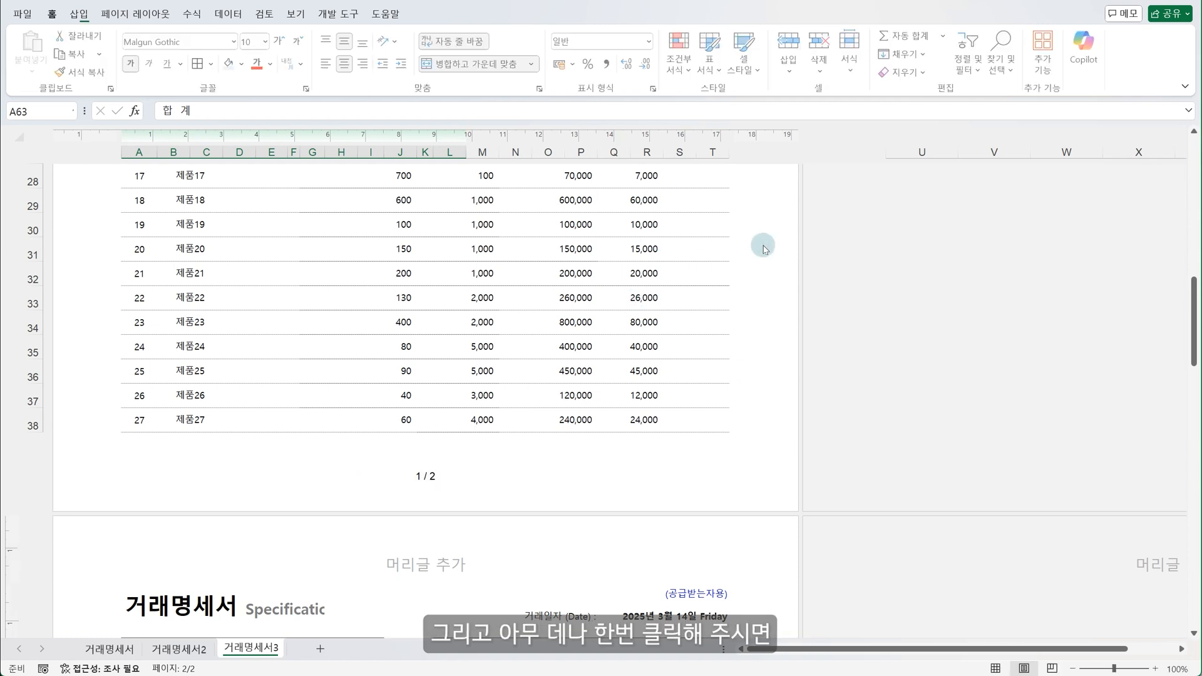
pyautogui.scroll(2, 462, 466)
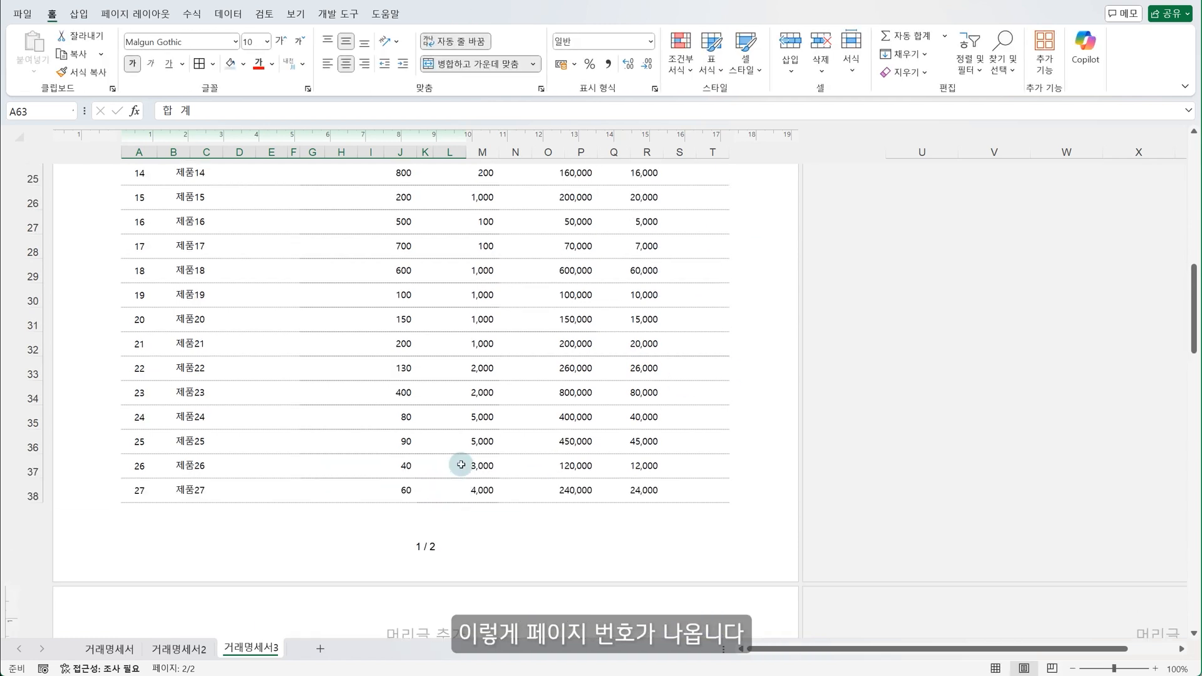